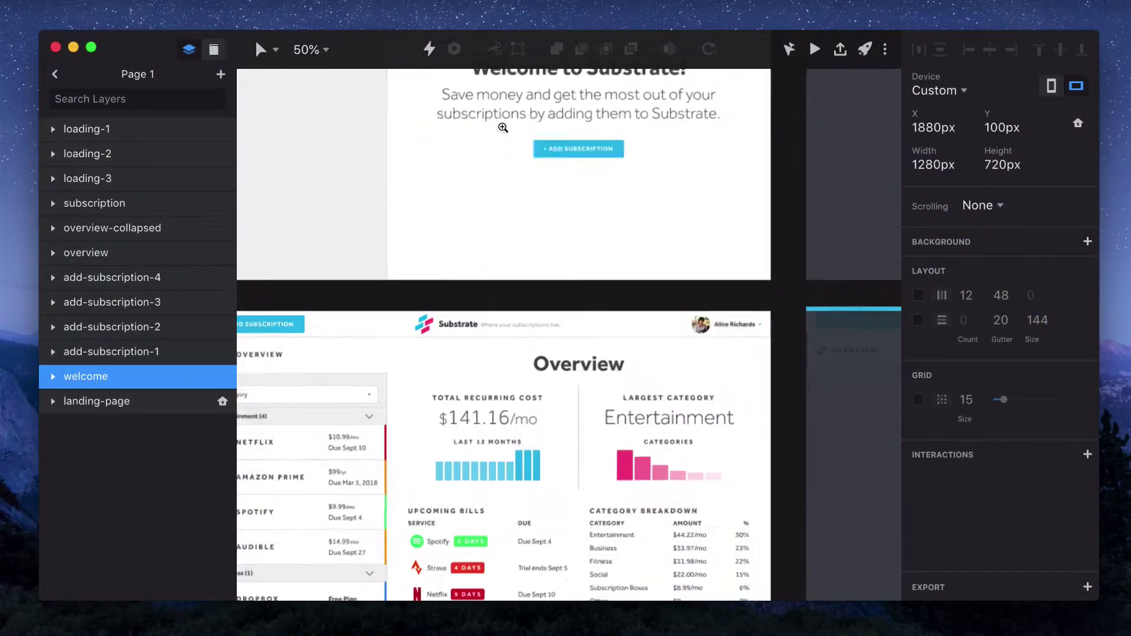
# - Select the welcome screen's Add Subscription button rectangle, then scroll to the add-subscription-1 artboard
pyautogui.click(616, 147)
pyautogui.hscroll(6, 618, 150)
pyautogui.scroll(2, 618, 150)
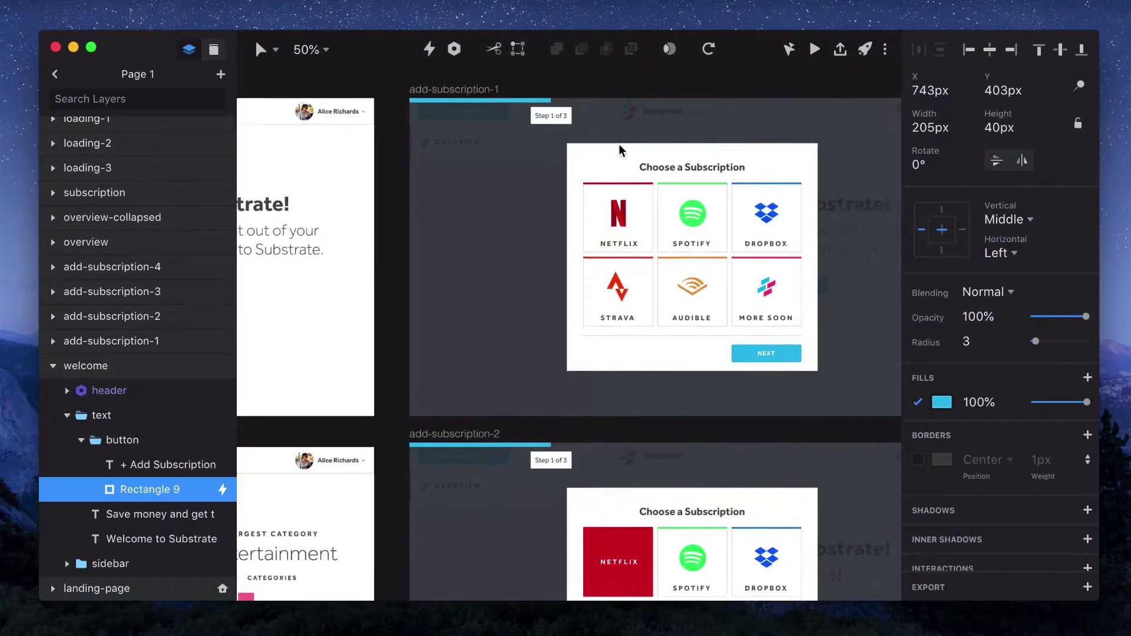
pyautogui.hscroll(3, 619, 146)
pyautogui.scroll(2, 618, 147)
# - Duplicate the add-subscription-1 artboard and name the copy add-subscription-1-hover
pyautogui.click(407, 114)
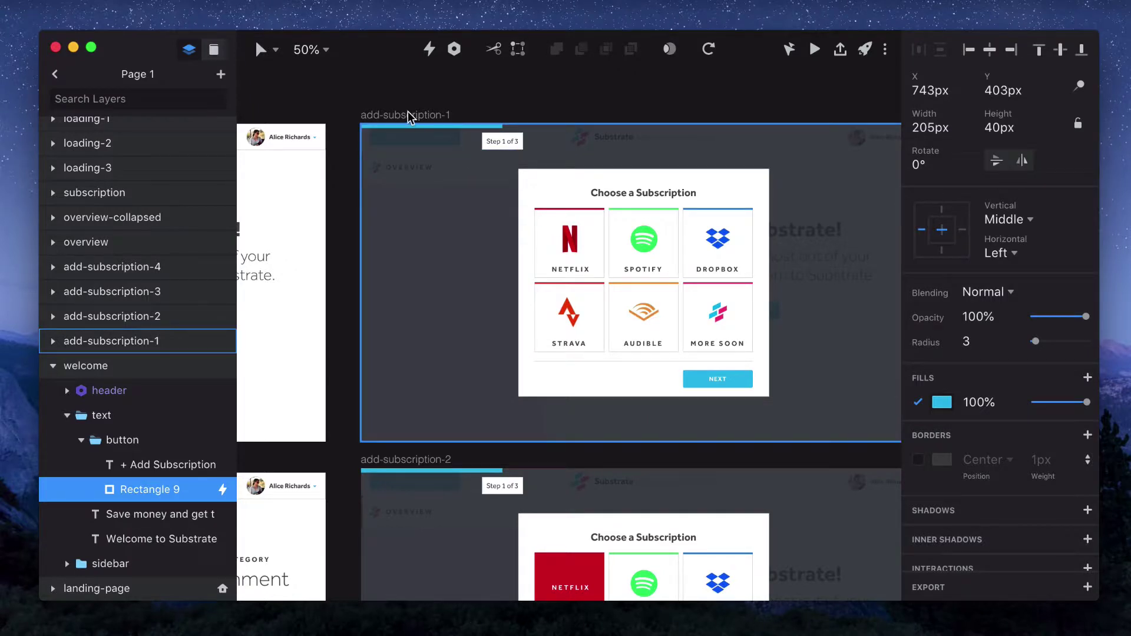
pyautogui.press('super+d')
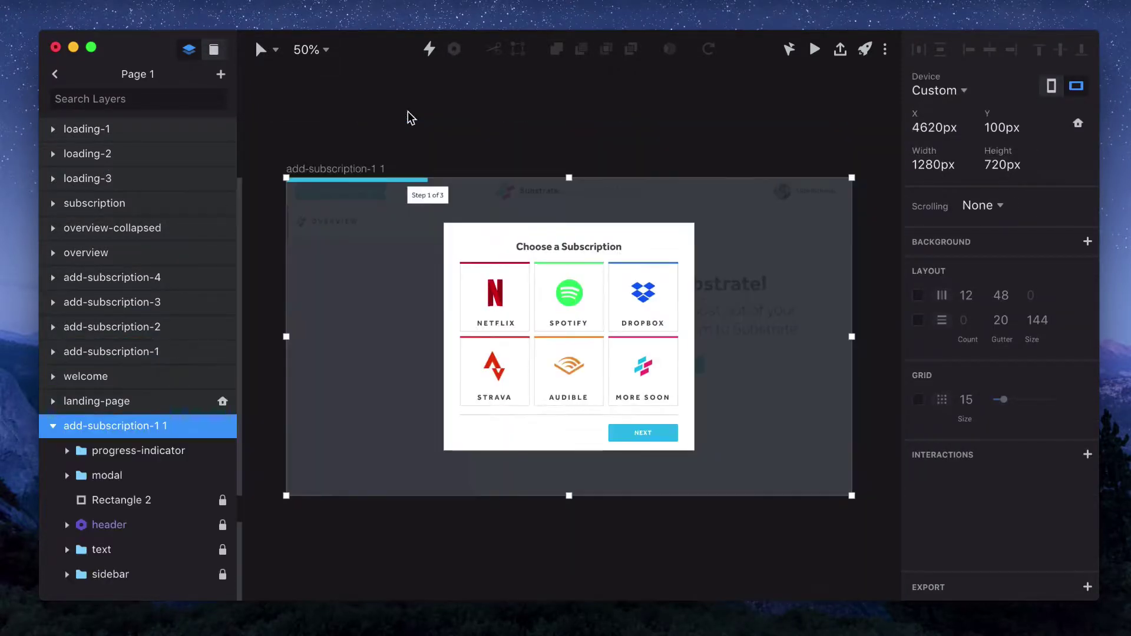
pyautogui.press('Right')
pyautogui.press('BackSpace')
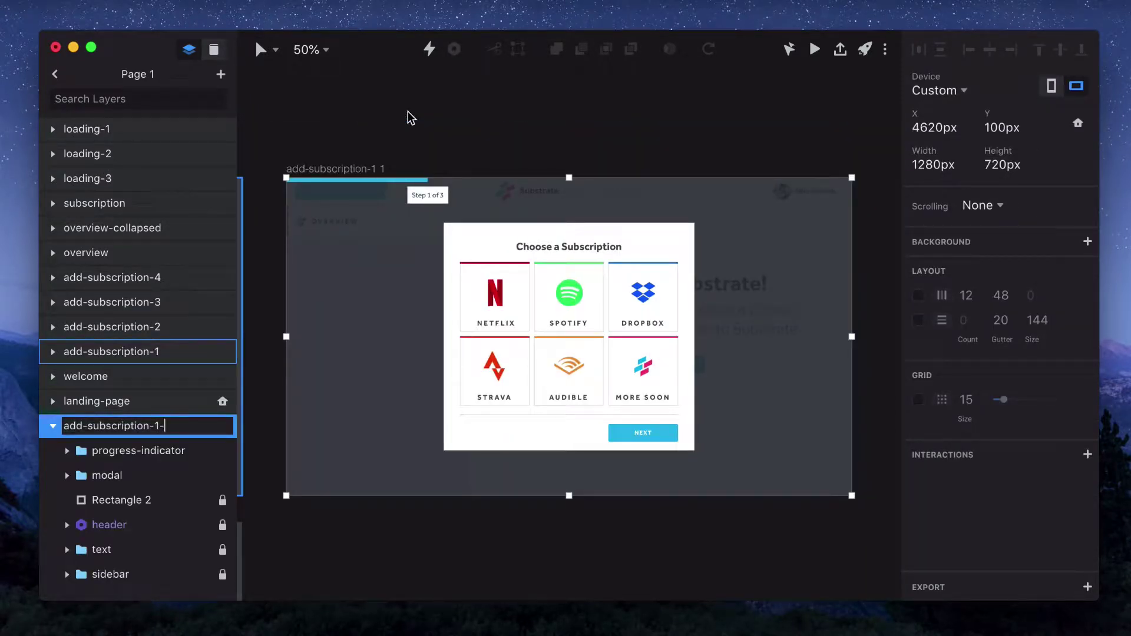
pyautogui.write('-hover')
pyautogui.press('Return')
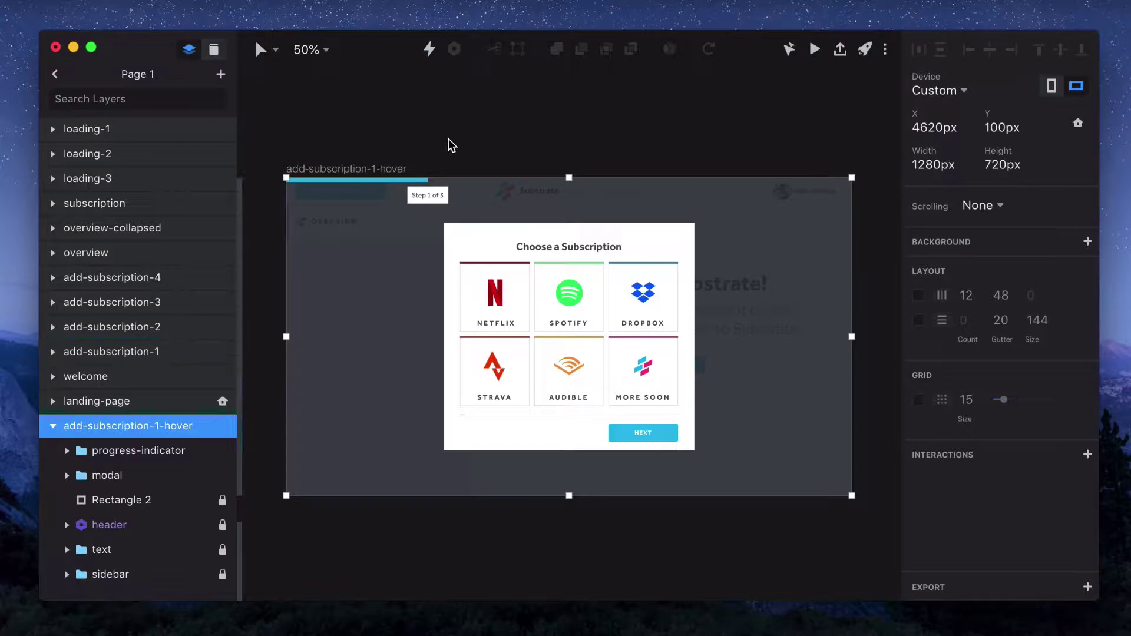
# - Set the copy's Netflix card red top bar height to 8px
pyautogui.keyDown('super'); pyautogui.click(500, 263); pyautogui.keyUp('super')
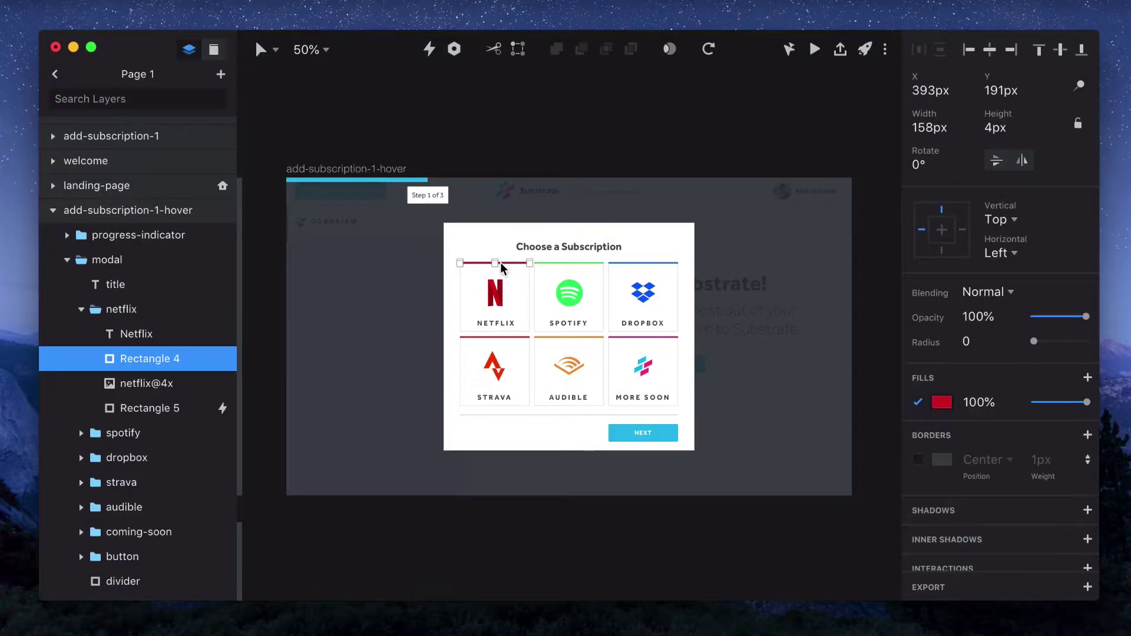
pyautogui.click(1017, 126)
pyautogui.press('Up')
pyautogui.press('Up')
pyautogui.press('Up')
pyautogui.press('Up')
pyautogui.press('Return')
pyautogui.hscroll(-8, 696, 233)
pyautogui.scroll(-2, 696, 234)
pyautogui.hscroll(-10, 697, 233)
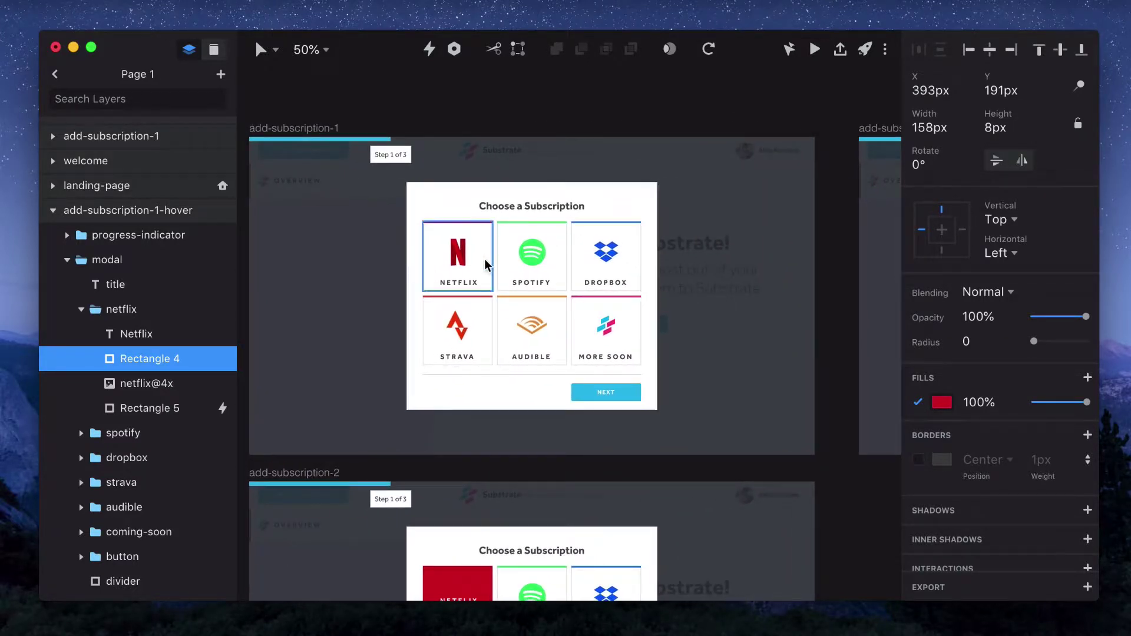
# - Give the Netflix card a Mouse Over interaction navigating to add-subscription-1-hover
pyautogui.keyDown('super'); pyautogui.click(492, 263); pyautogui.keyUp('super')
pyautogui.scroll(-6, 937, 450)
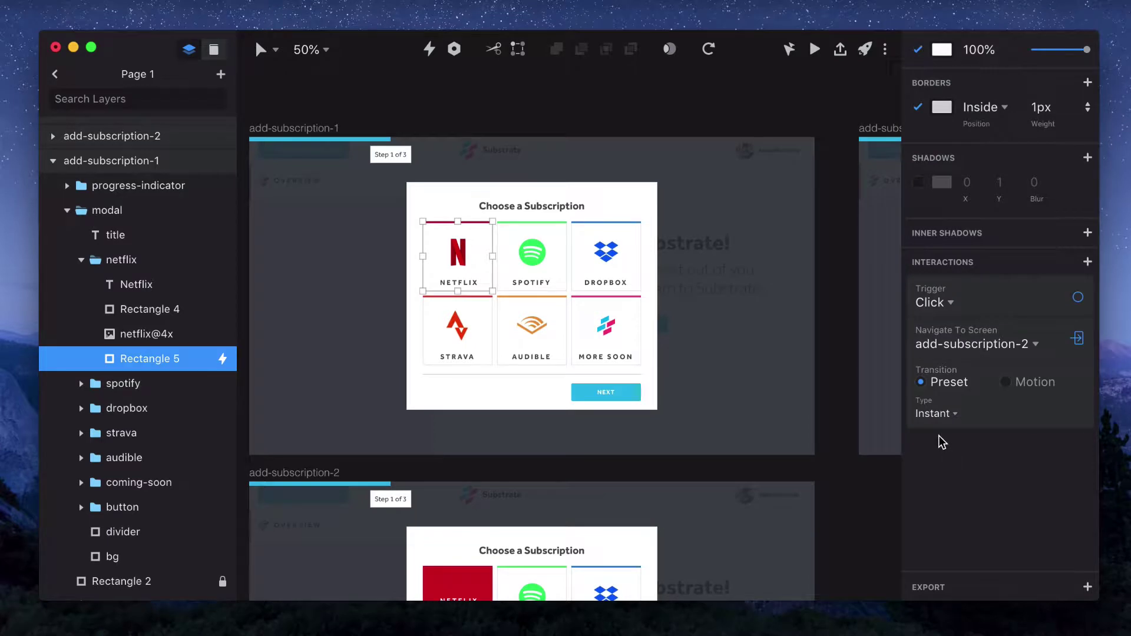
pyautogui.click(930, 304)
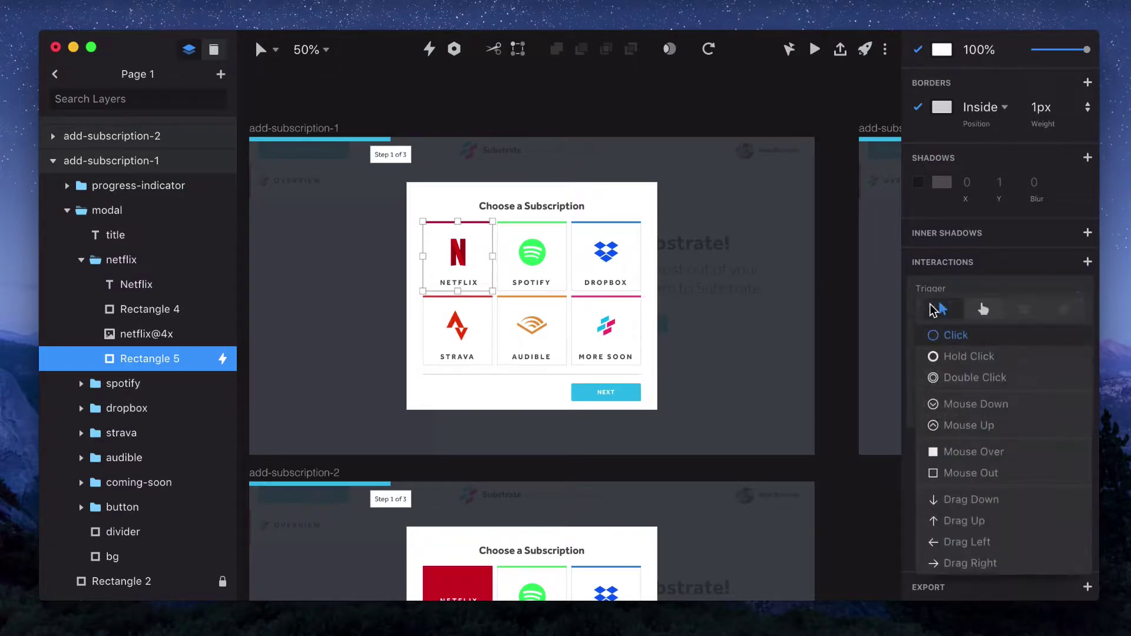
pyautogui.click(965, 457)
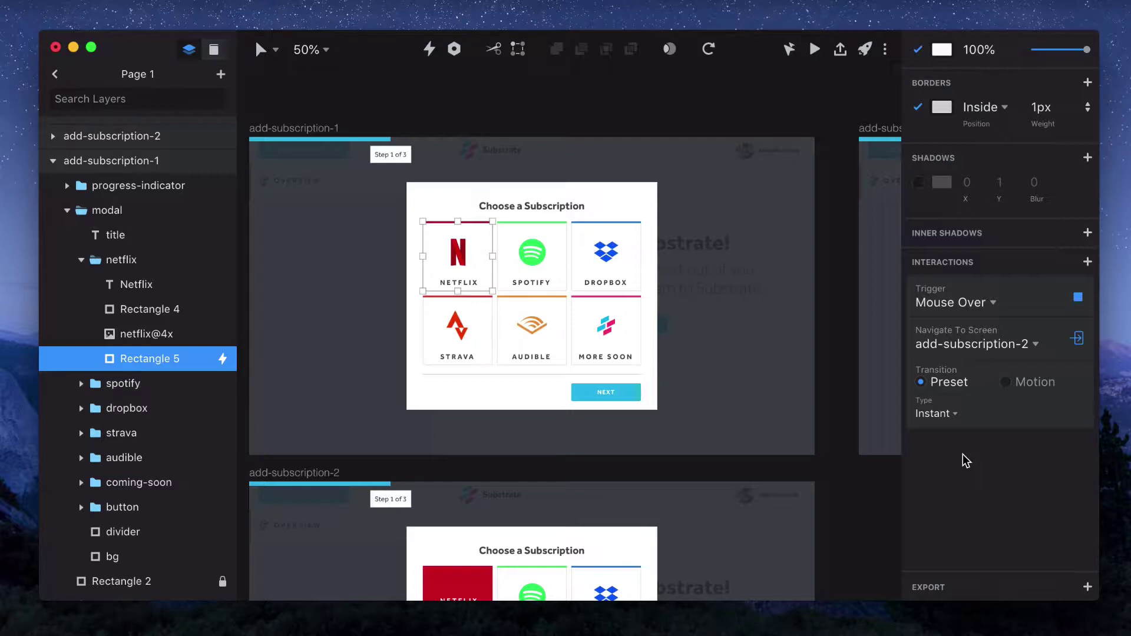
pyautogui.click(995, 343)
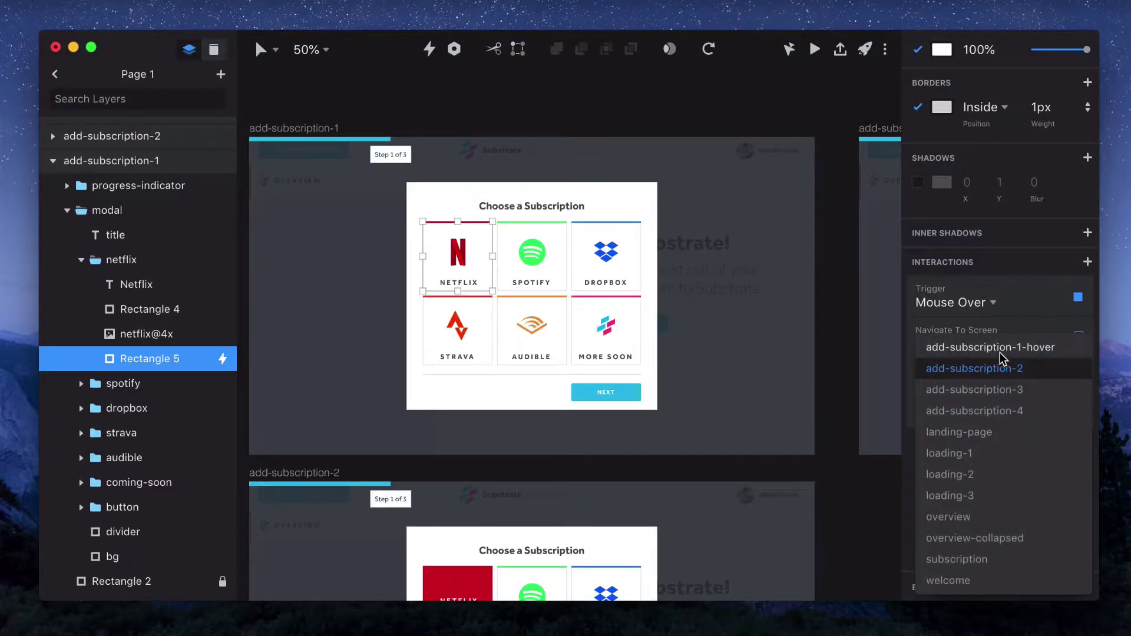
pyautogui.click(995, 348)
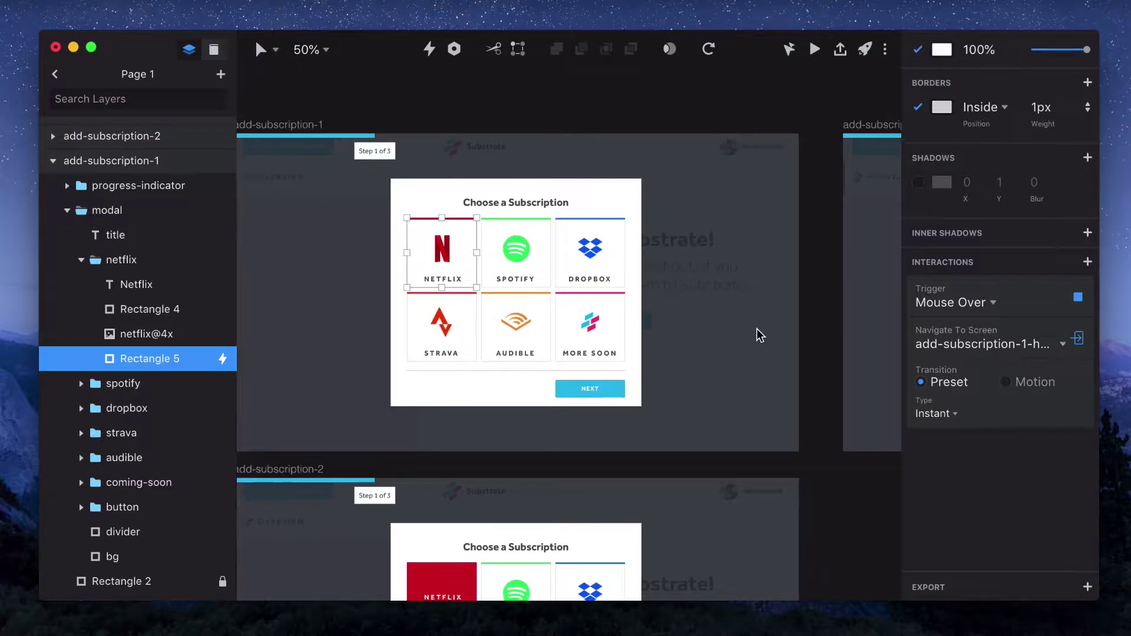
pyautogui.hscroll(10, 766, 235)
# - Add a Mouse Out interaction on the hover screen's Netflix card returning to add-subscription-1
pyautogui.click(800, 217)
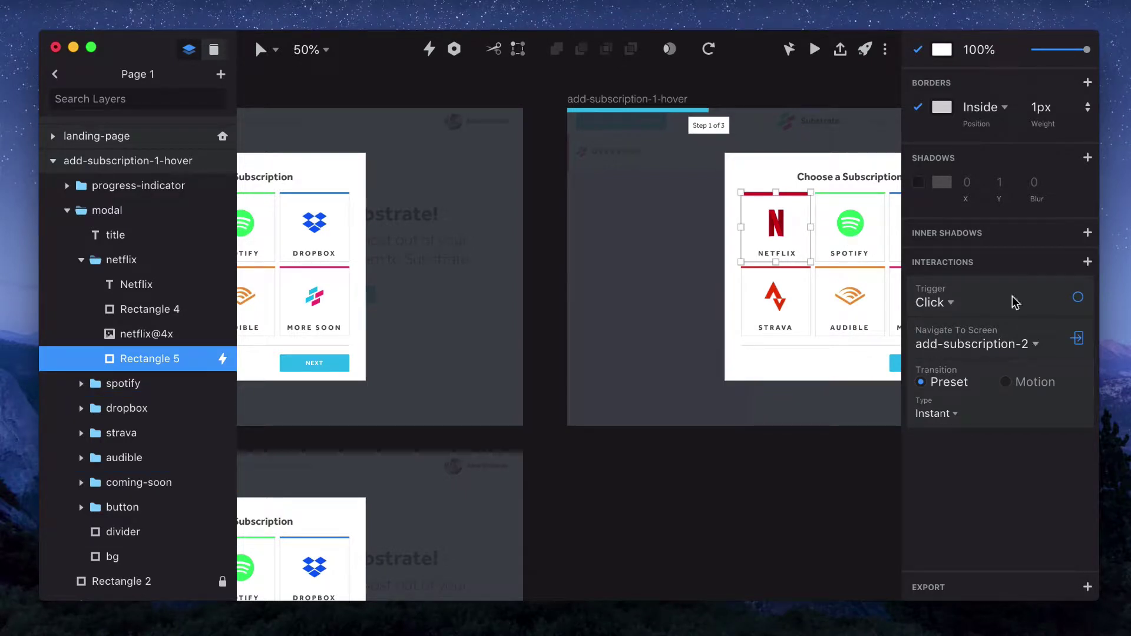
pyautogui.click(1088, 261)
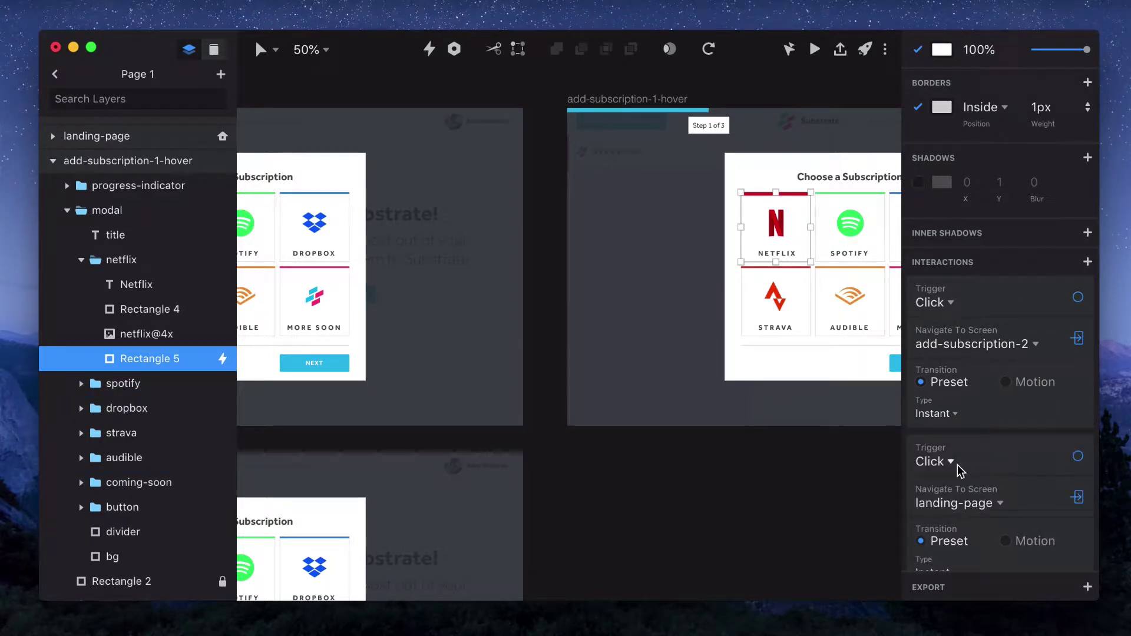
pyautogui.click(934, 463)
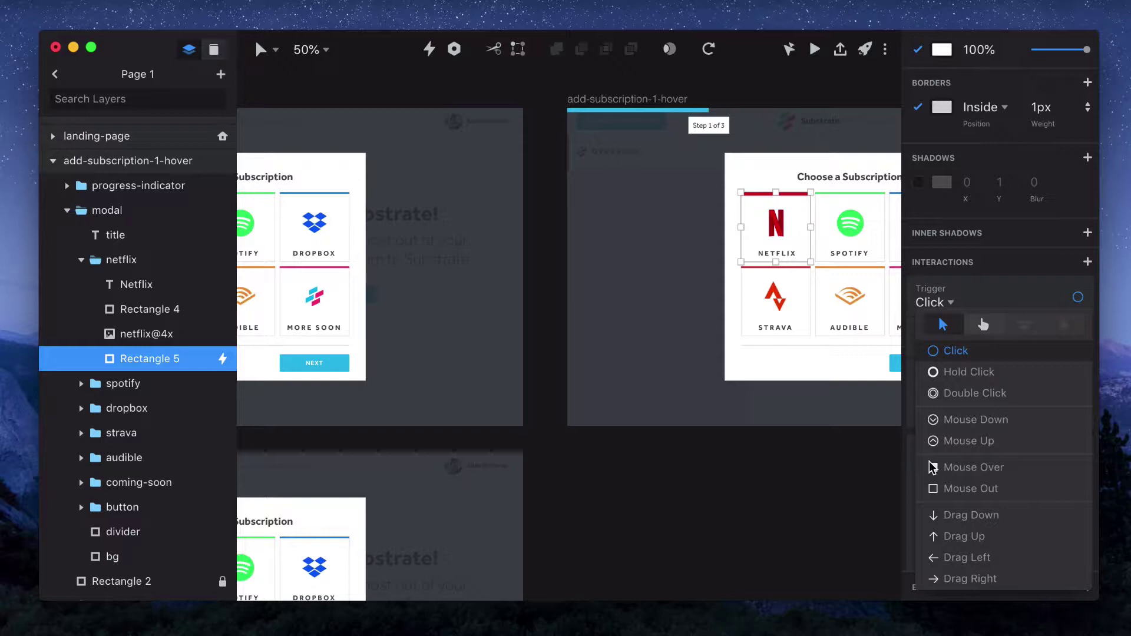
pyautogui.click(949, 488)
pyautogui.click(957, 510)
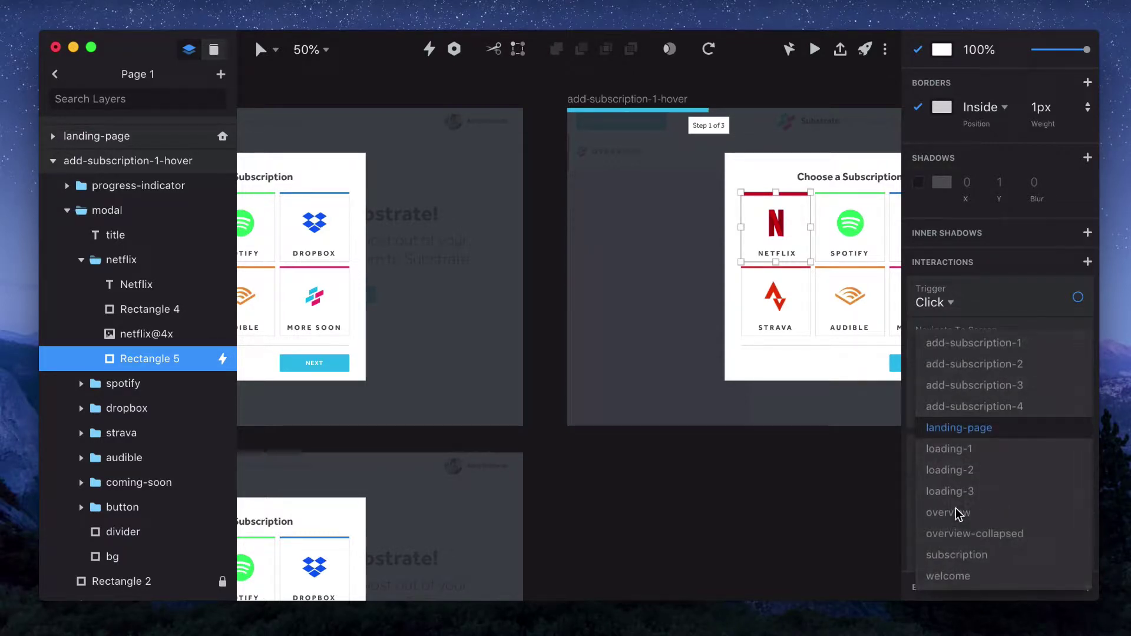
pyautogui.click(1001, 344)
# - Switch the Mouse Out, Click and original Mouse Over transitions to Motion
pyautogui.scroll(-2, 992, 459)
pyautogui.scroll(-1, 991, 460)
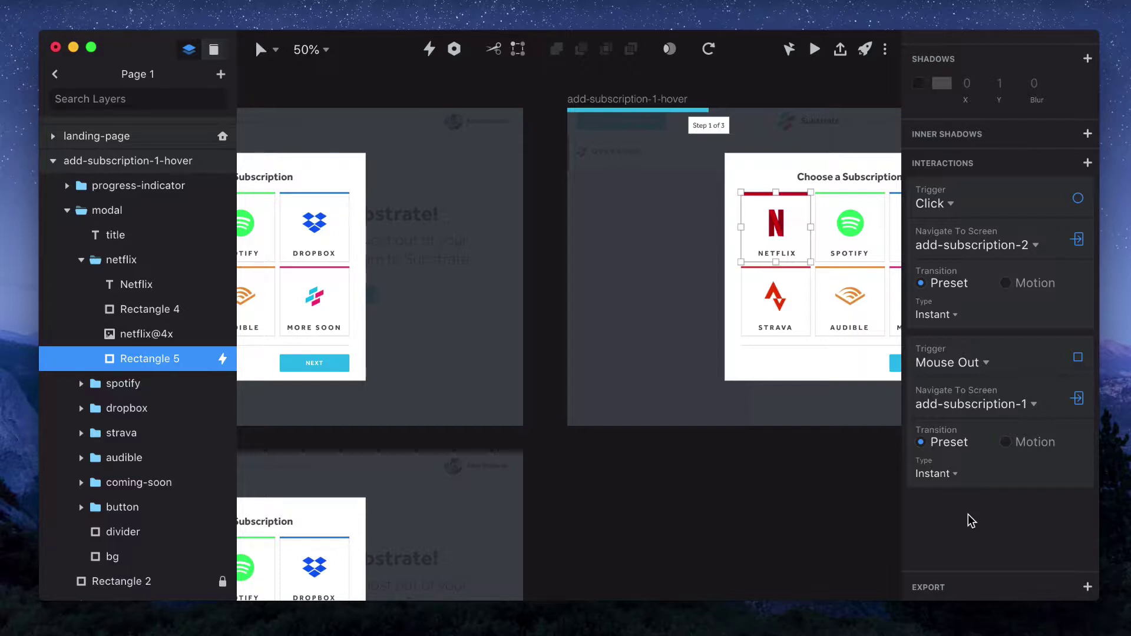
pyautogui.click(1043, 449)
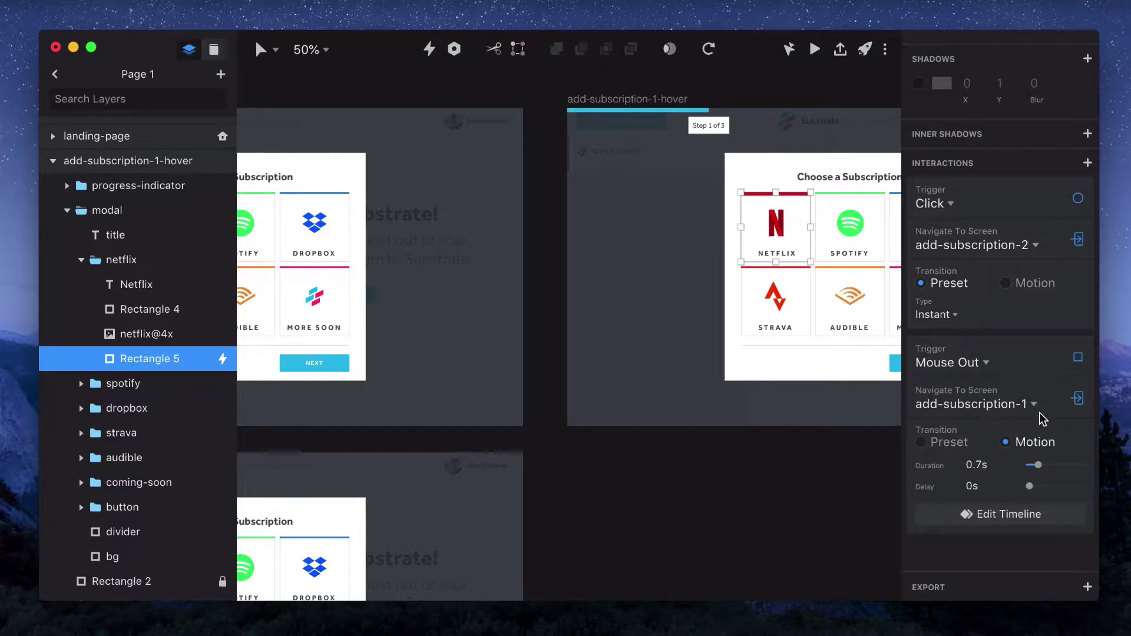
pyautogui.click(1028, 285)
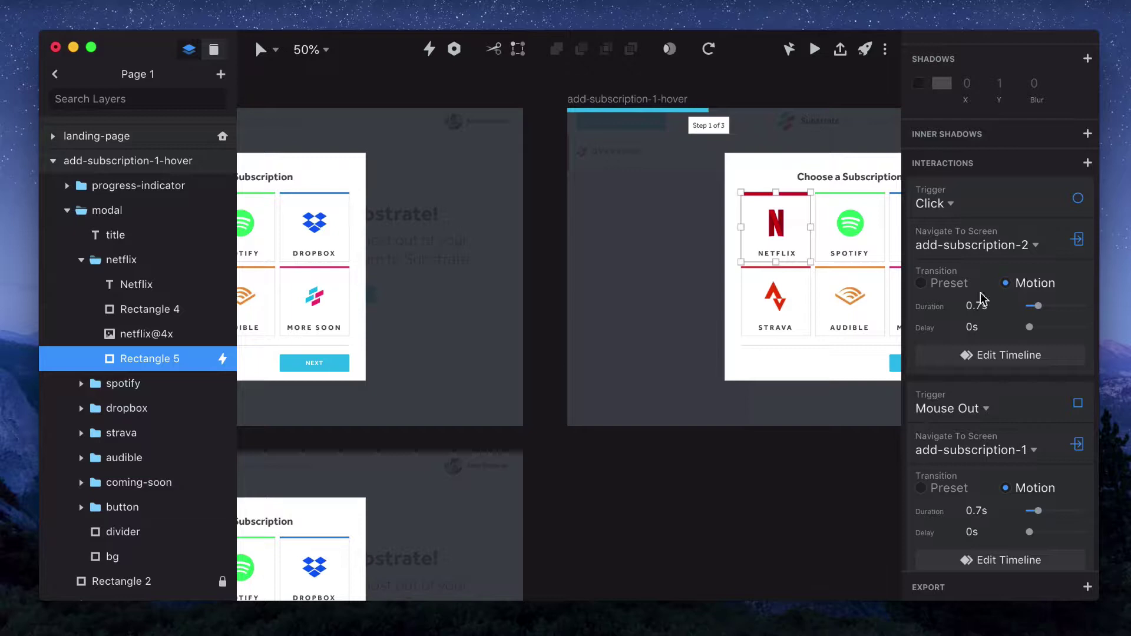
pyautogui.hscroll(-10, 512, 218)
pyautogui.click(512, 217)
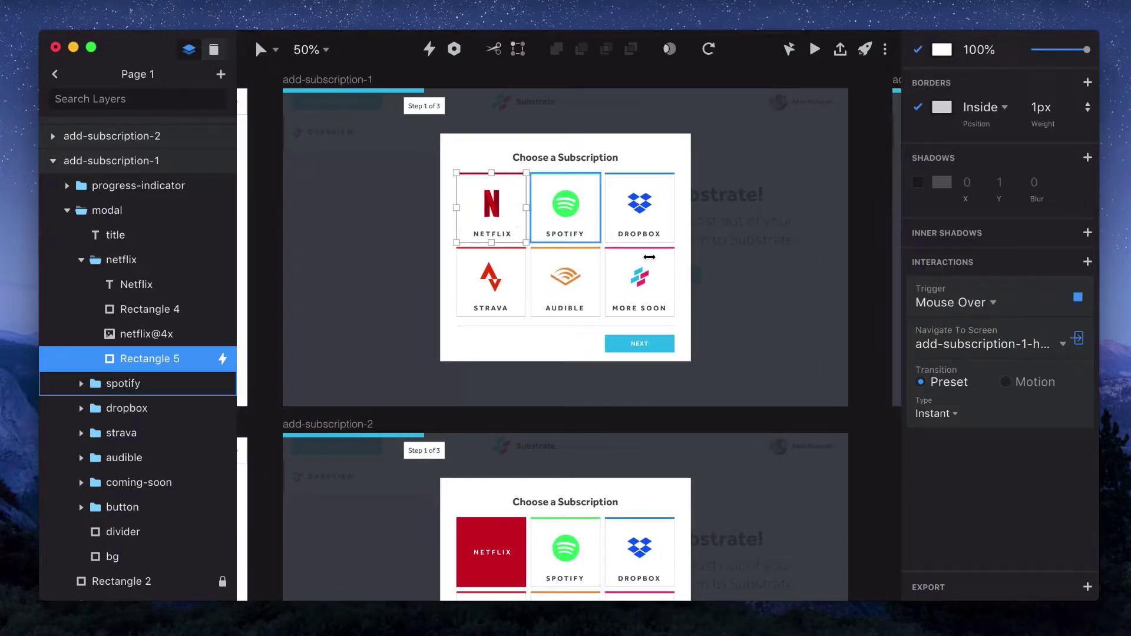
pyautogui.click(1007, 381)
pyautogui.scroll(2, 471, 230)
pyautogui.hscroll(-2, 471, 229)
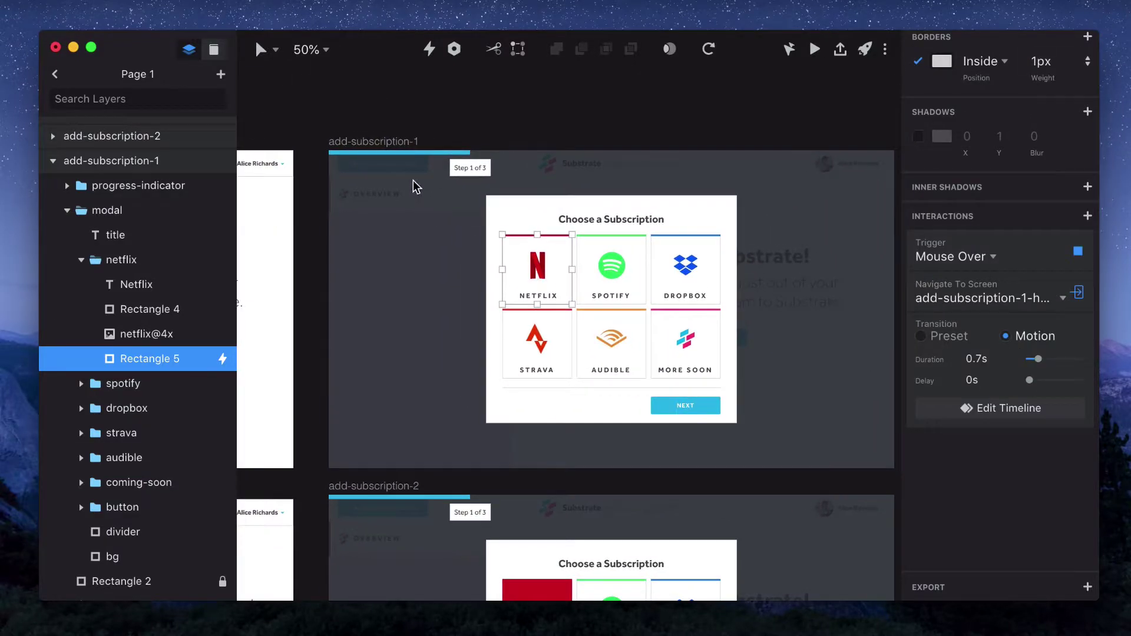
pyautogui.click(391, 147)
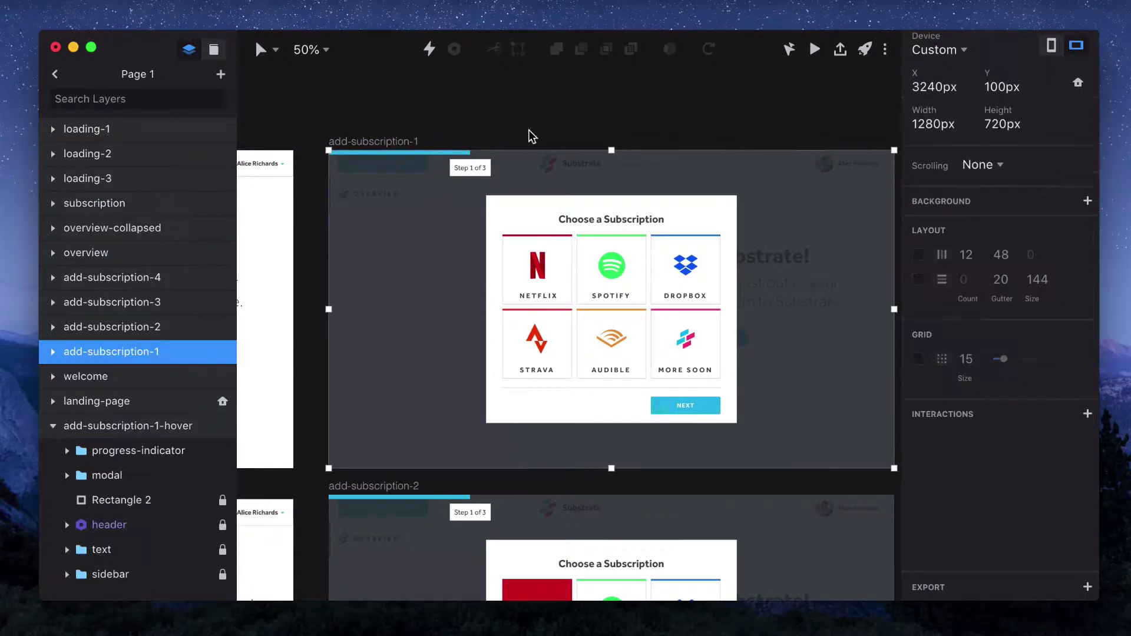
pyautogui.click(814, 47)
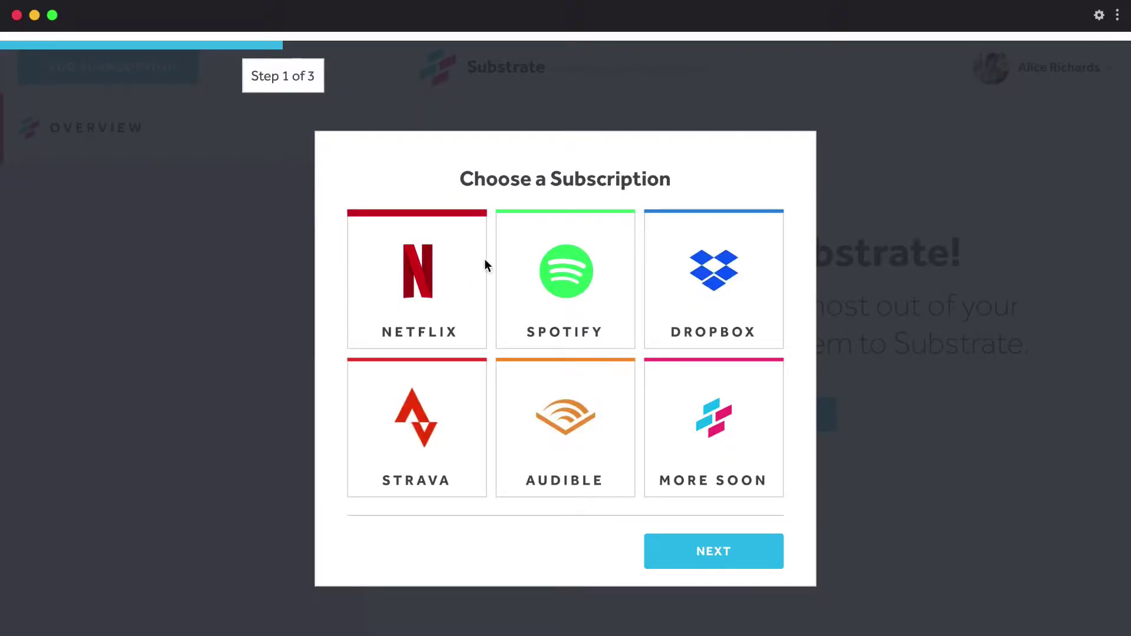
pyautogui.click(383, 268)
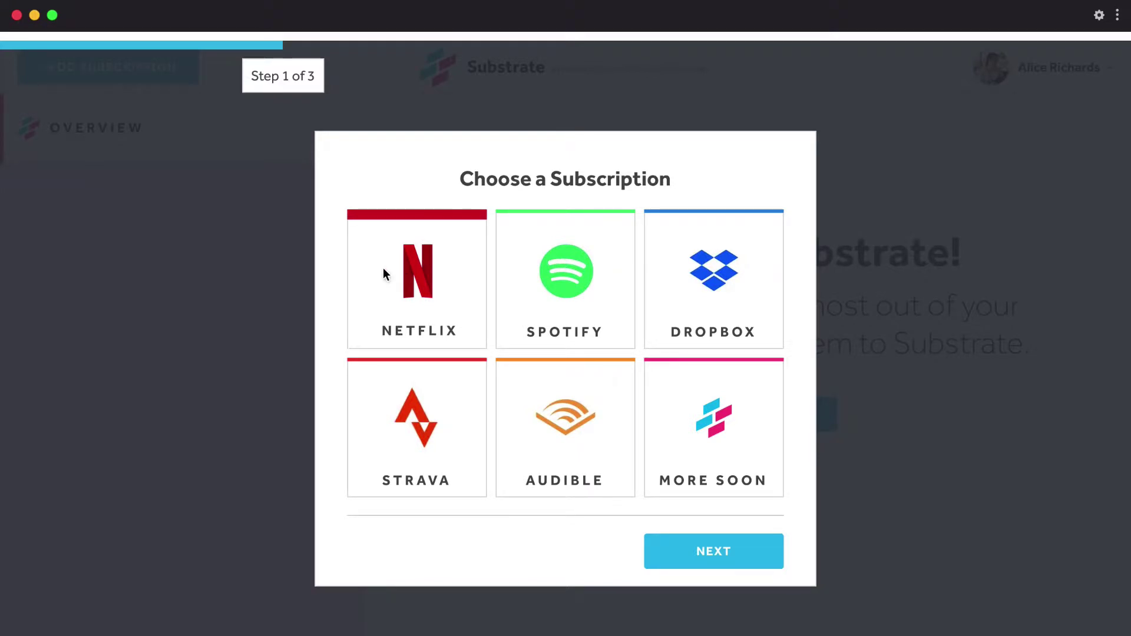
pyautogui.click(16, 14)
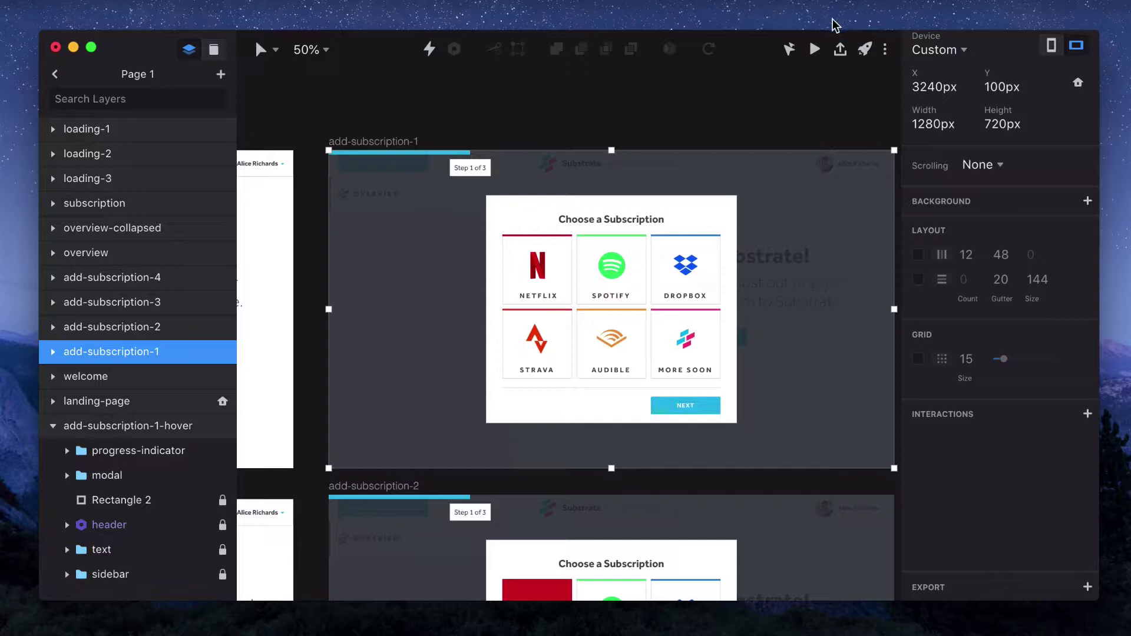
pyautogui.click(813, 51)
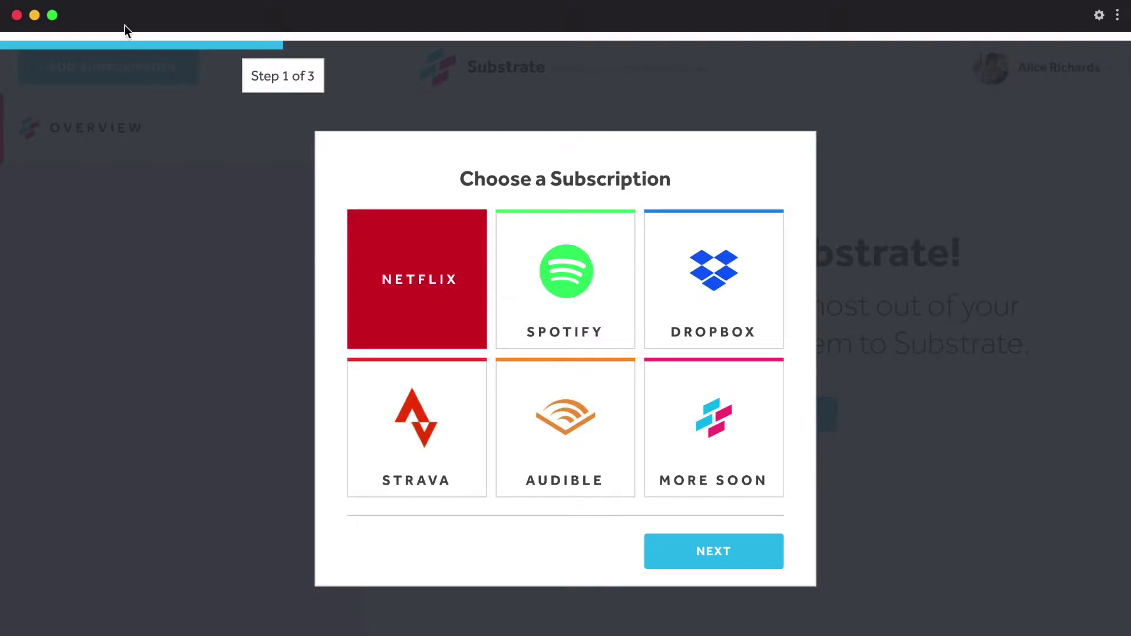
# - Close the preview and set add-subscription-2's Next button transition to Motion
pyautogui.click(17, 15)
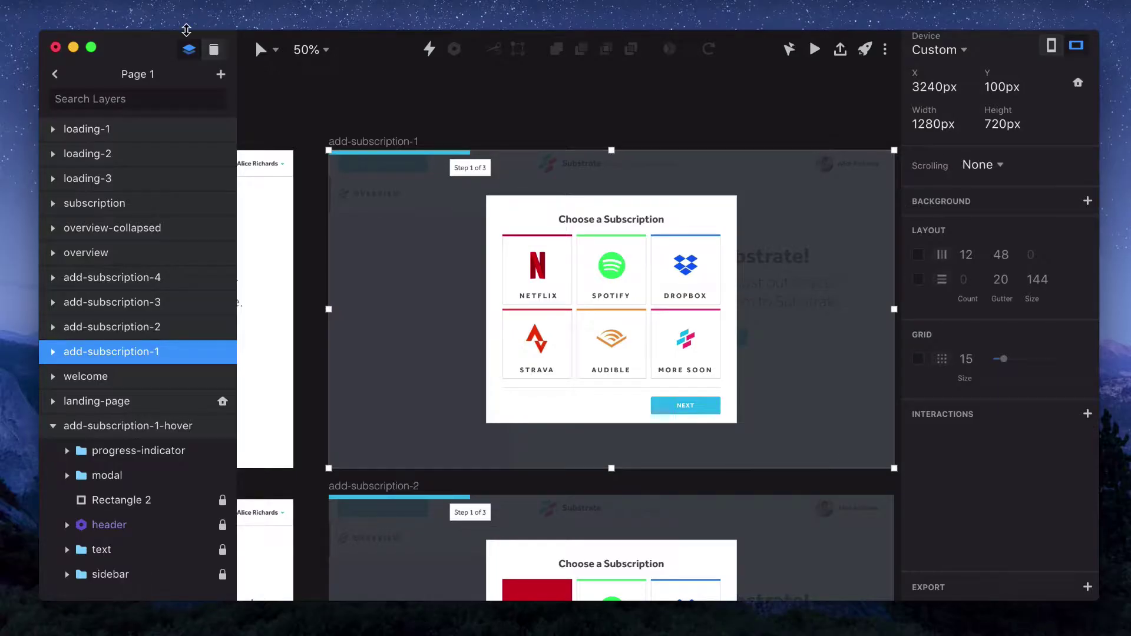
pyautogui.click(344, 111)
pyautogui.keyDown('alt'); pyautogui.click(344, 110); pyautogui.keyUp('alt')
pyautogui.scroll(-2, 345, 110)
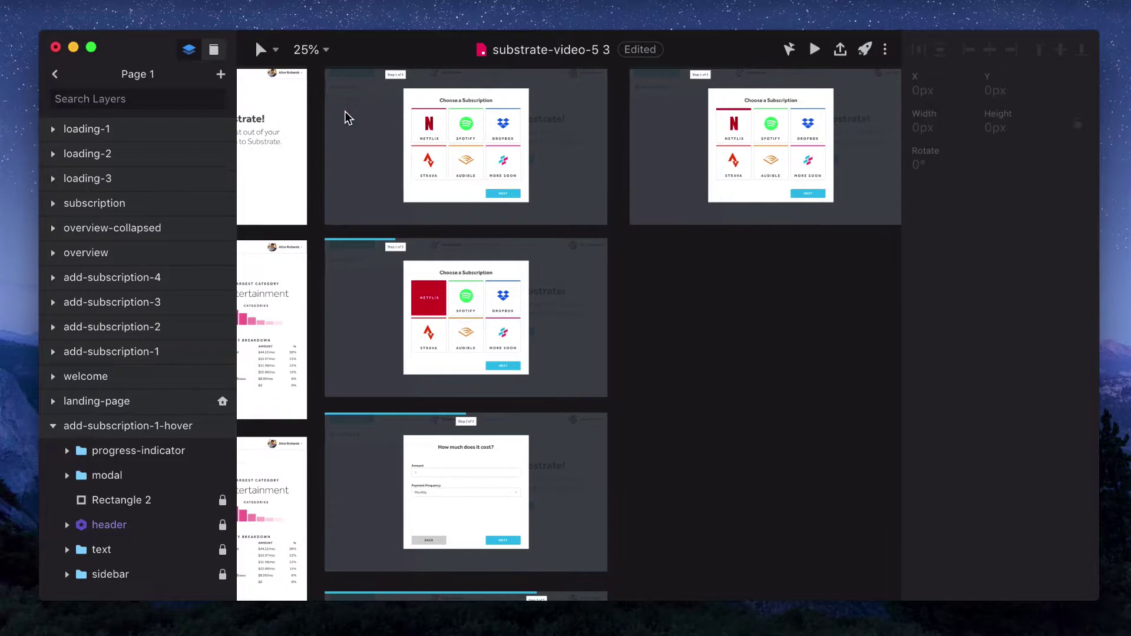
pyautogui.click(521, 366)
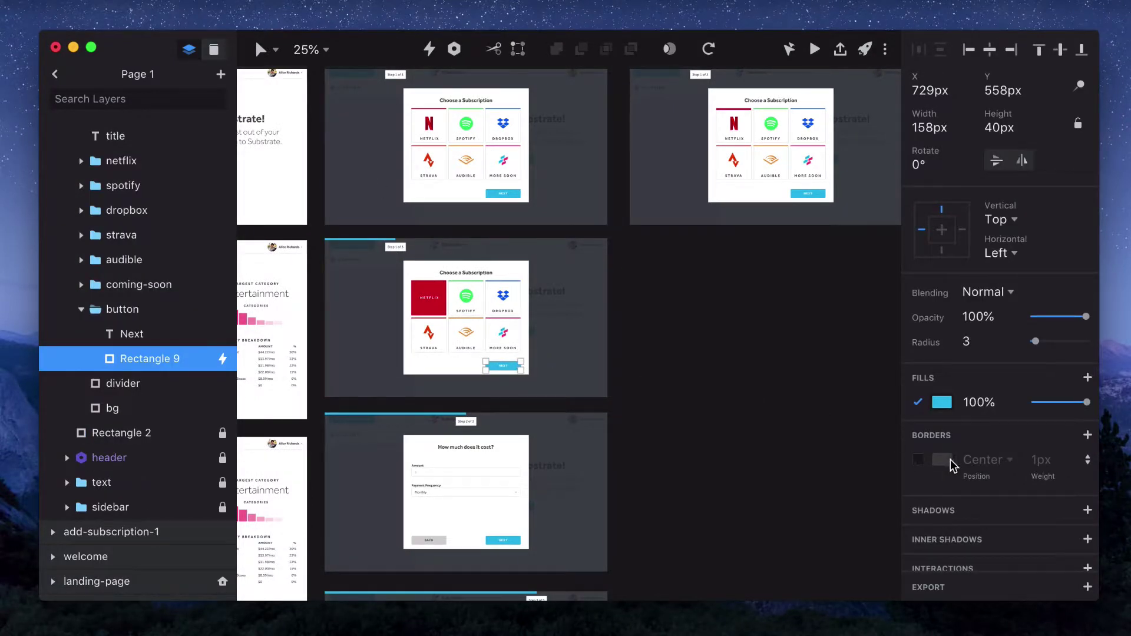
pyautogui.scroll(-5, 949, 457)
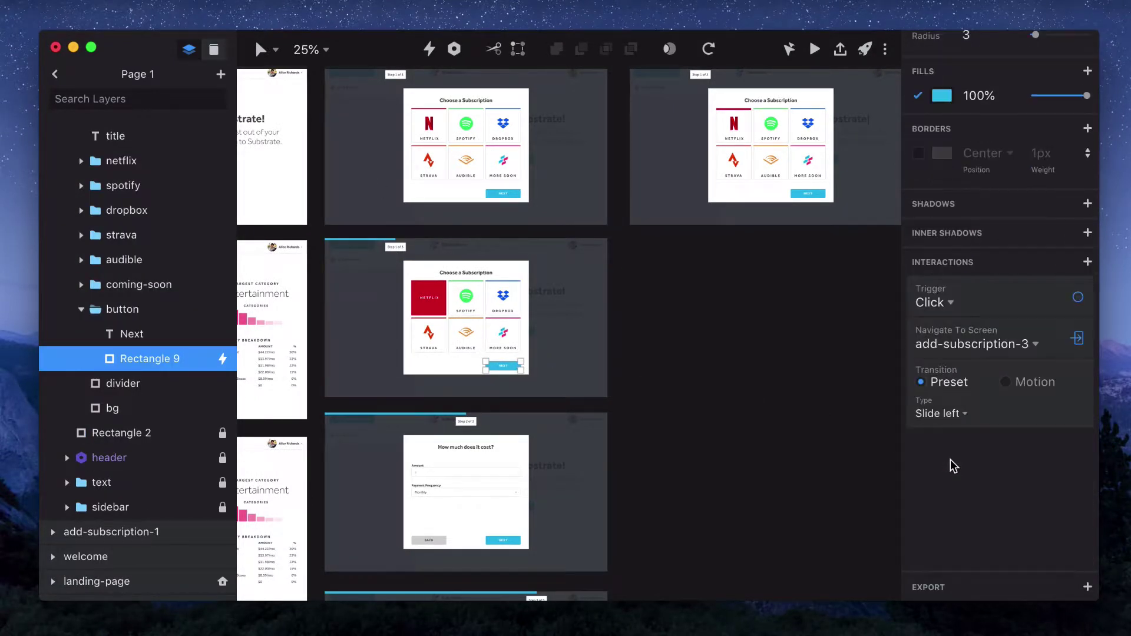
pyautogui.click(1025, 384)
# - Play the Next transition twice in the timeline editor, then return to the canvas
pyautogui.click(1009, 455)
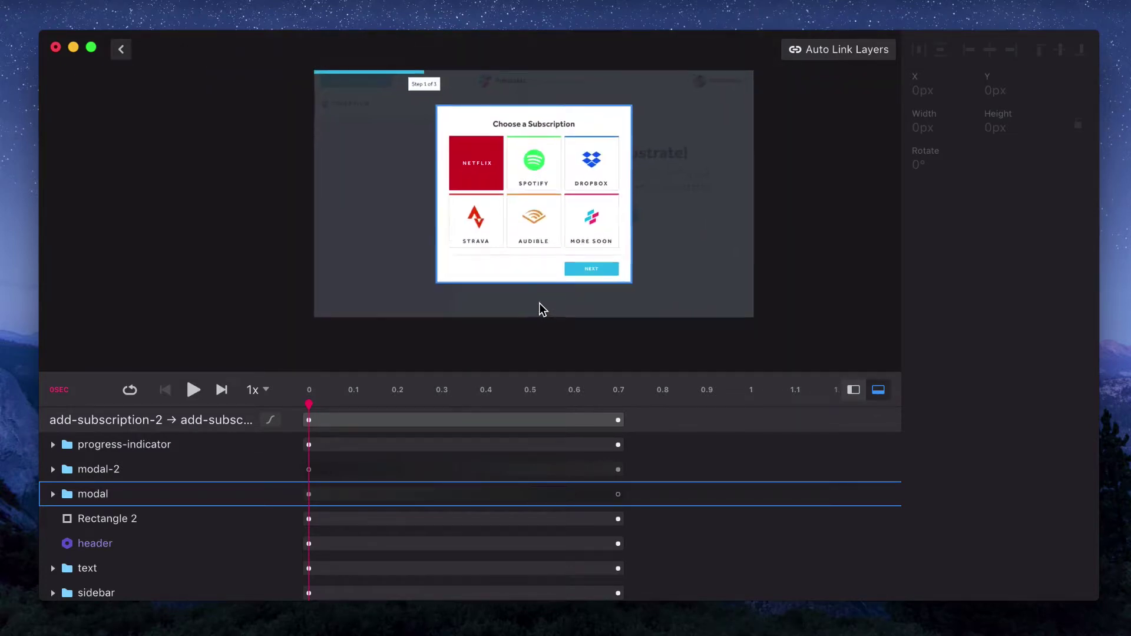
pyautogui.click(190, 391)
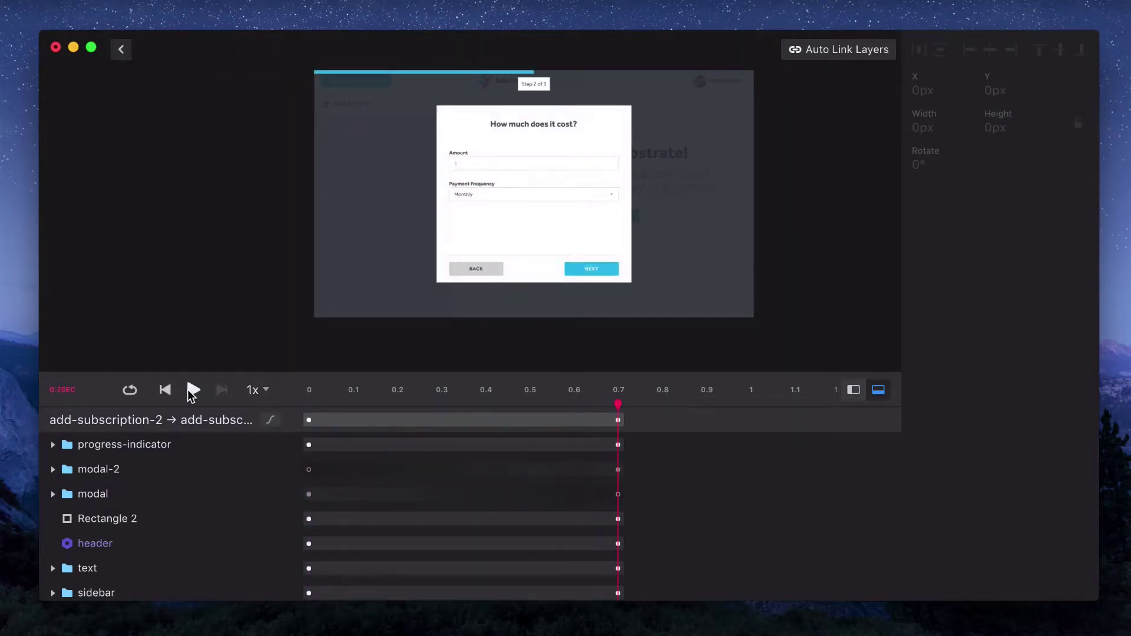
pyautogui.click(190, 390)
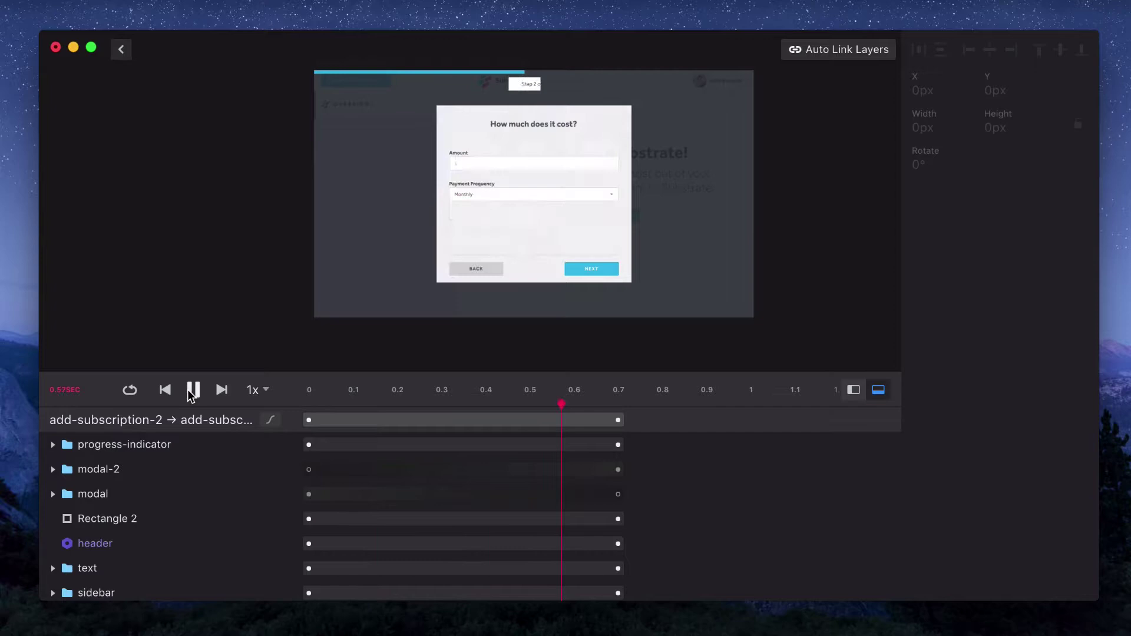
pyautogui.click(121, 52)
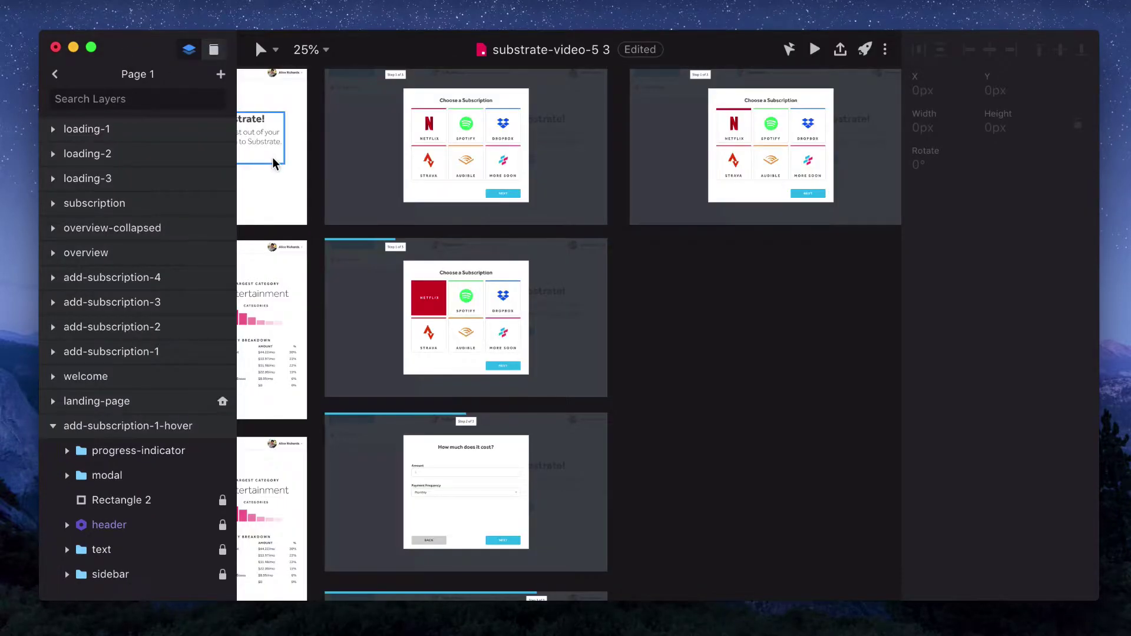
# - Paste the cost modal into add-subscription-2 and move it off the right edge to X 1280
pyautogui.hscroll(-2, 272, 157)
pyautogui.scroll(-1, 272, 157)
pyautogui.hscroll(-1, 272, 158)
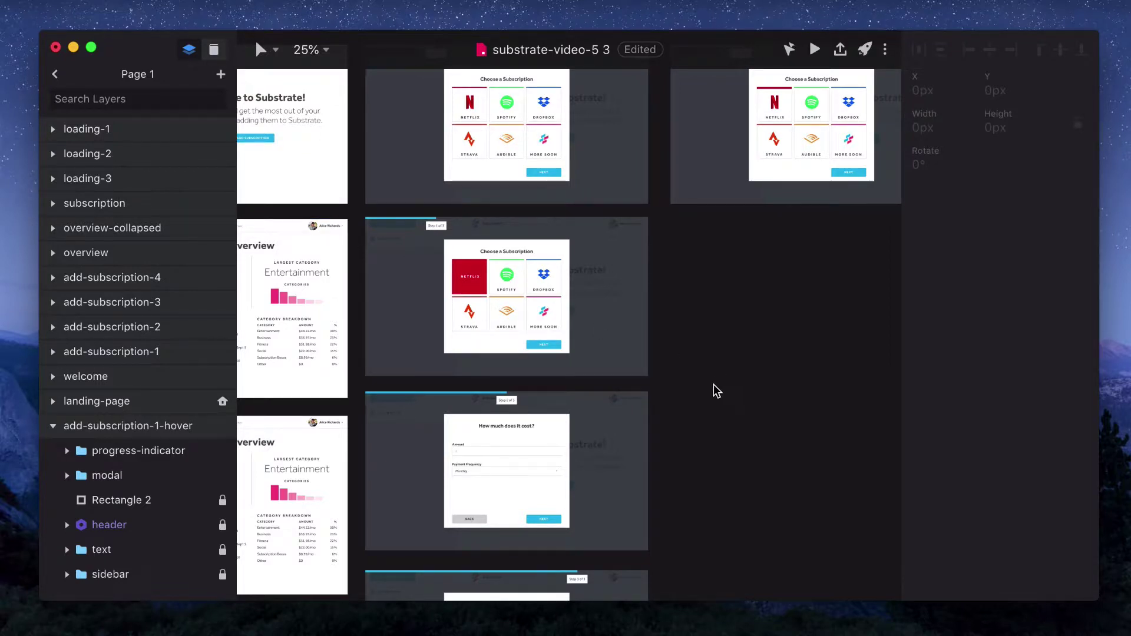
pyautogui.click(494, 479)
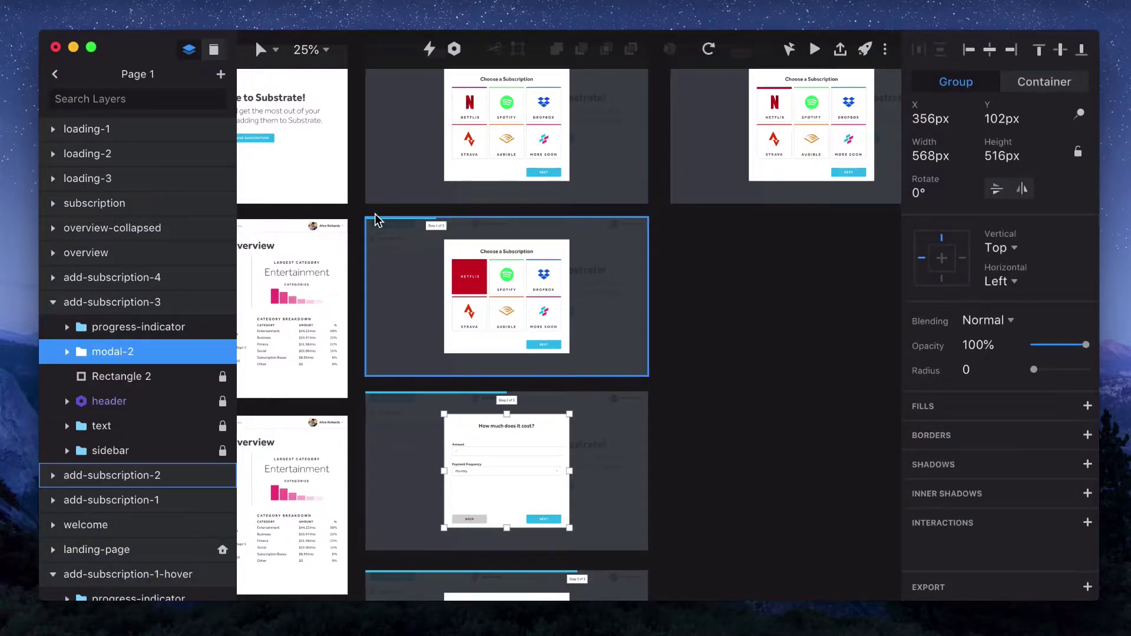
pyautogui.click(375, 220)
pyautogui.press('super+v')
pyautogui.moveTo(495, 293); pyautogui.dragTo(702, 304)
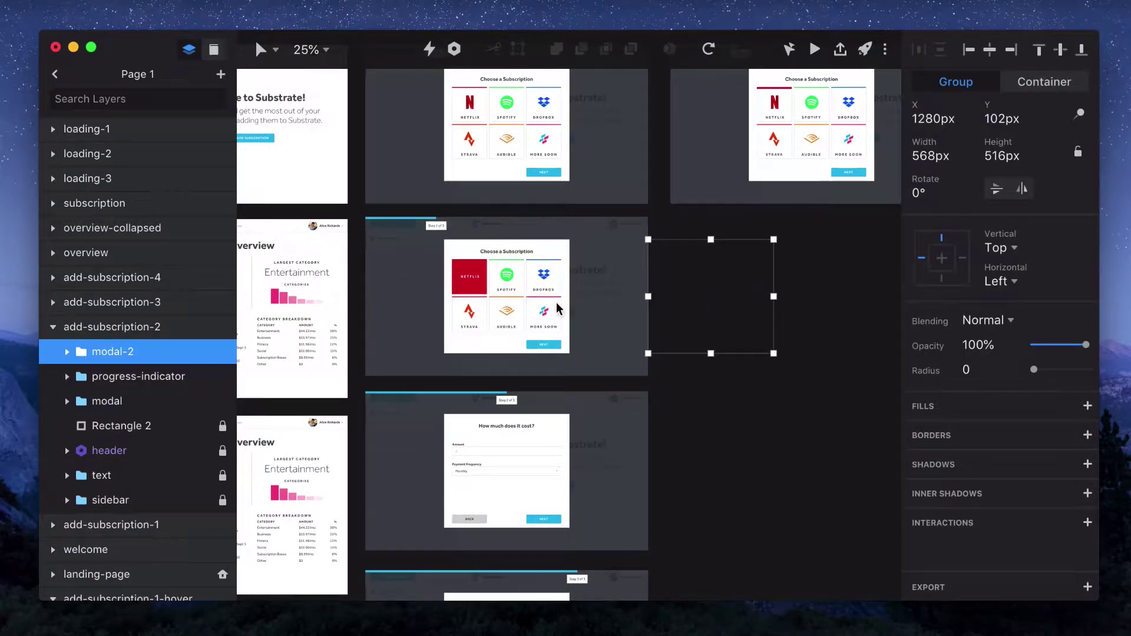
# - Paste the subscription chooser into add-subscription-3 and move it off the left edge to X -568
pyautogui.click(522, 309)
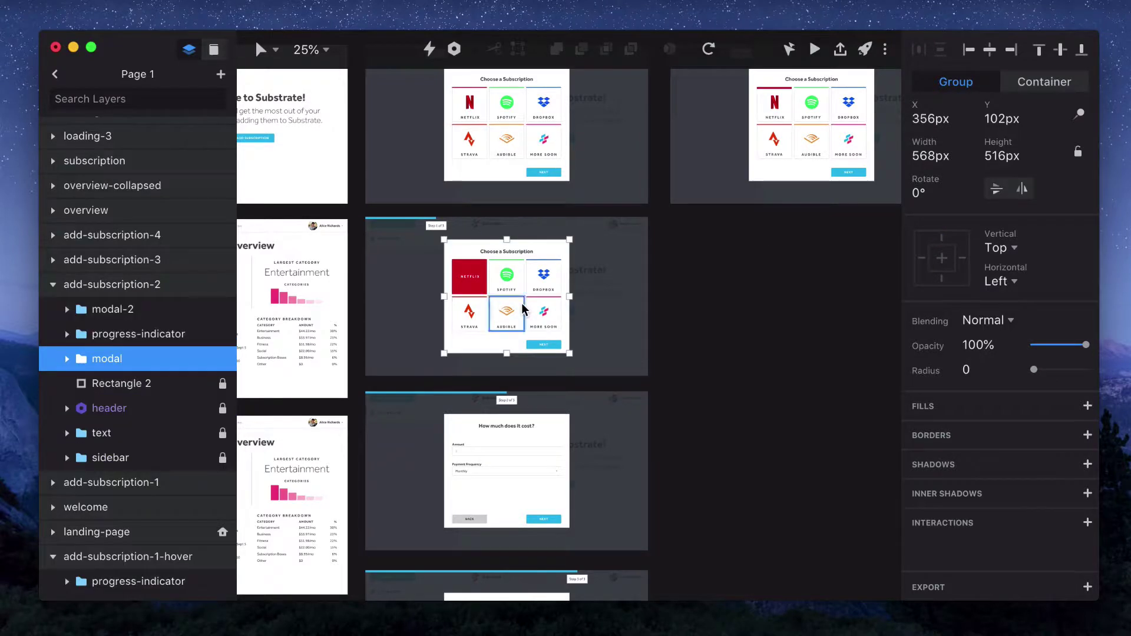
pyautogui.click(389, 389)
pyautogui.press('super+v')
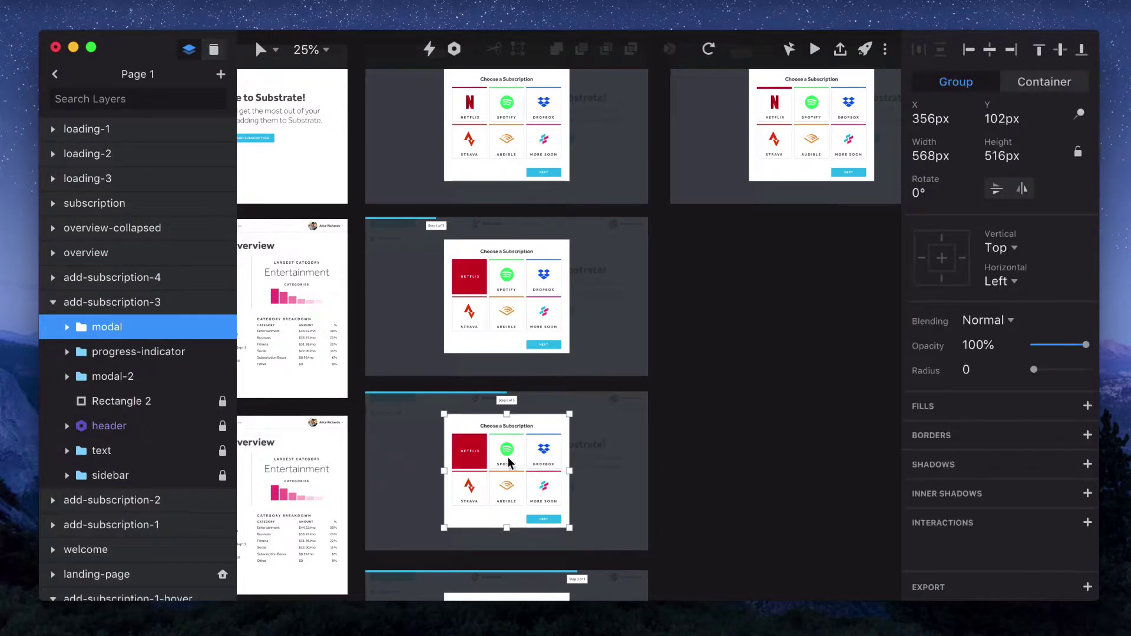
pyautogui.moveTo(509, 462); pyautogui.dragTo(328, 461)
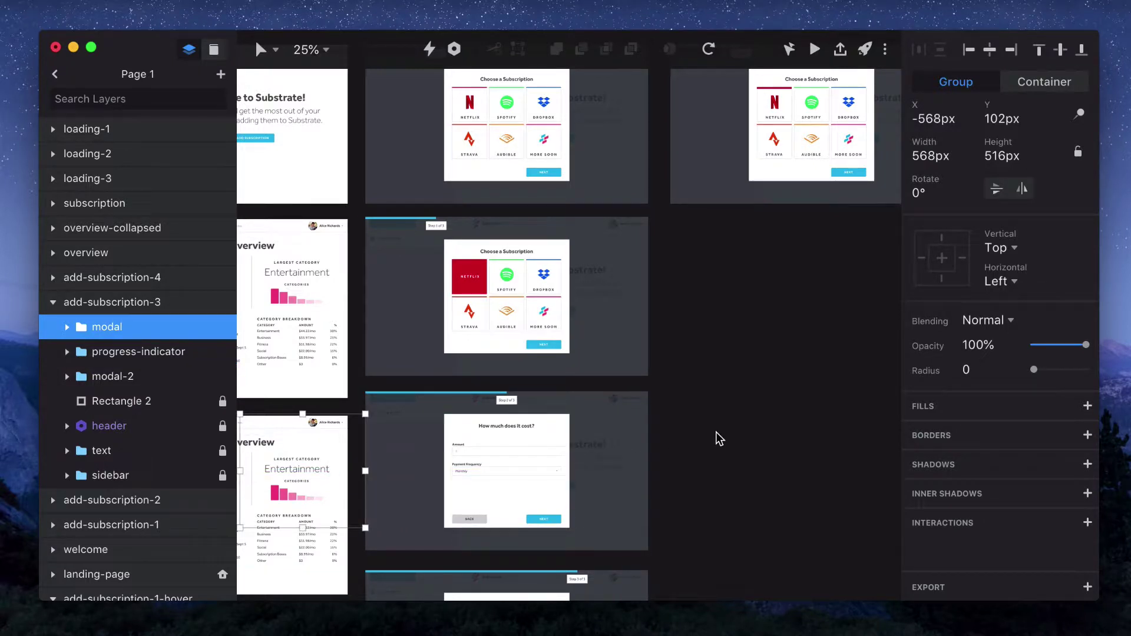
pyautogui.click(382, 218)
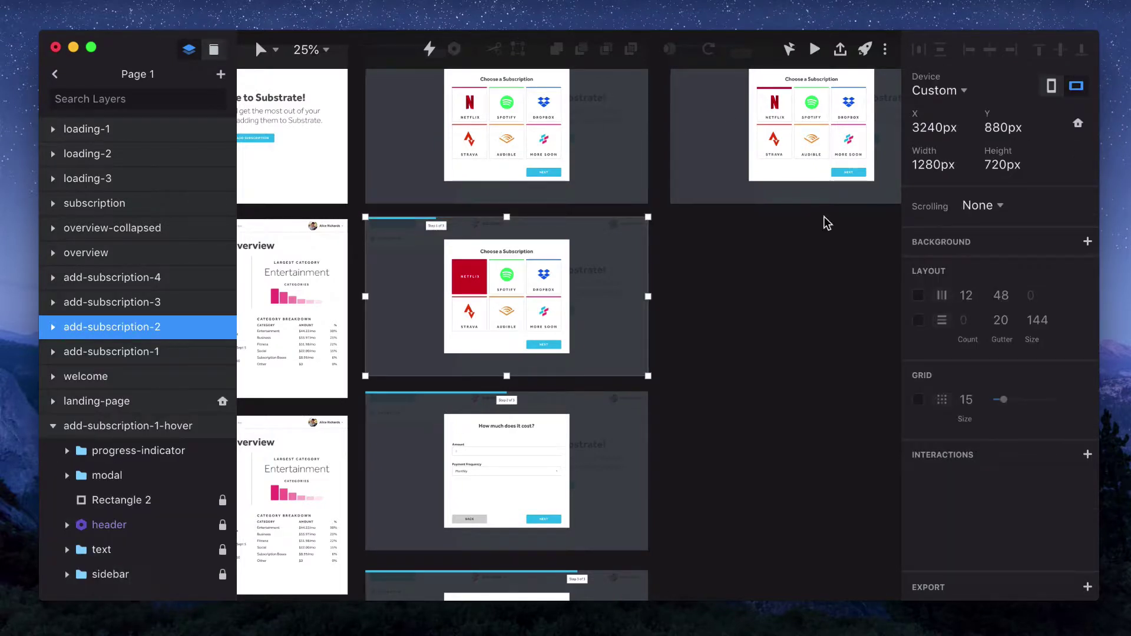
# - In the Next button's transition timeline, auto-link matching layers and replay the preview from the start
pyautogui.click(559, 352)
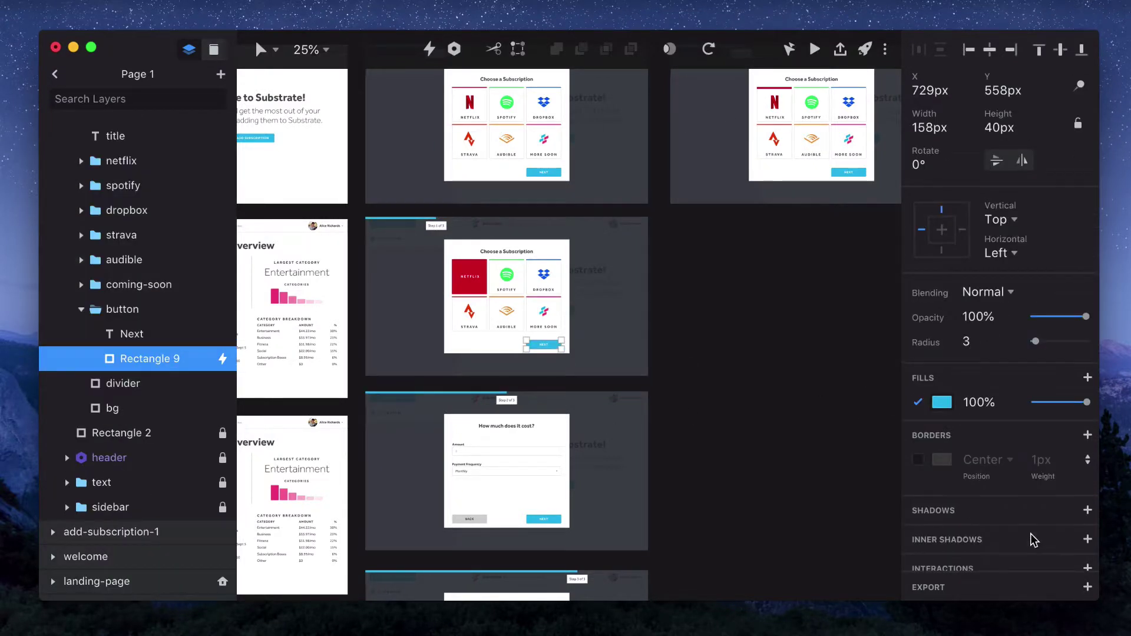
pyautogui.click(1031, 537)
pyautogui.click(1009, 480)
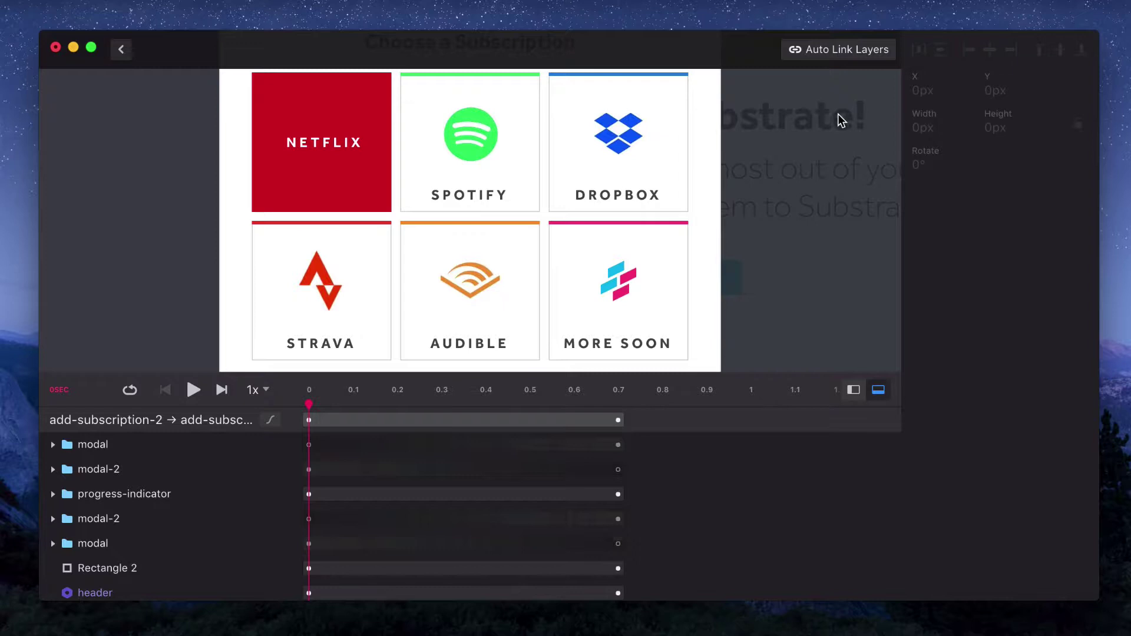
pyautogui.click(193, 389)
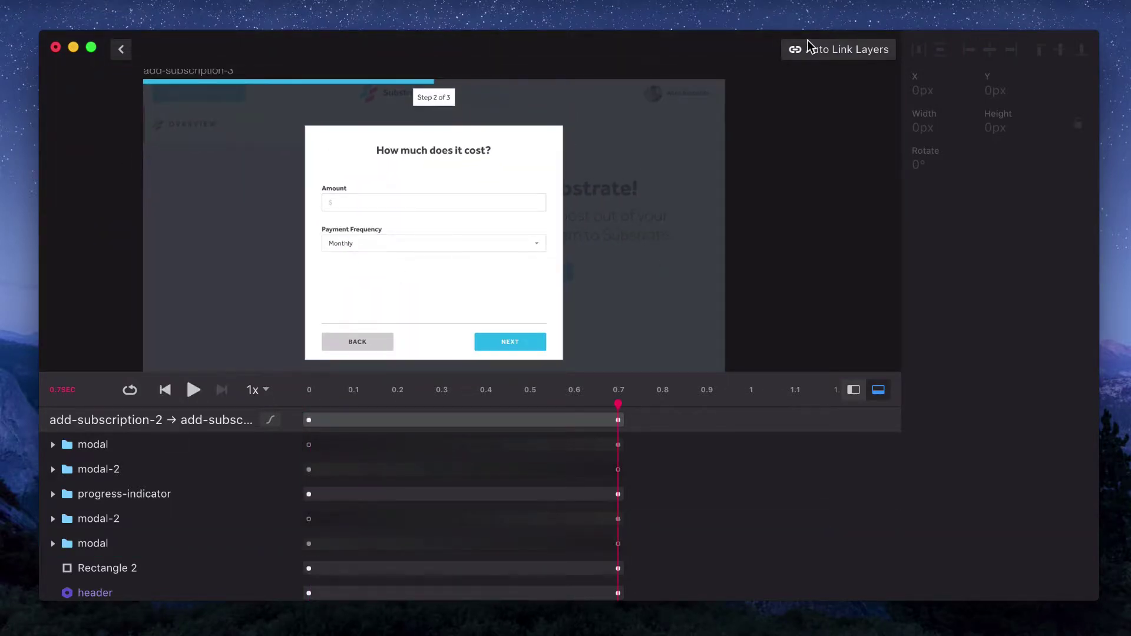
pyautogui.click(818, 53)
pyautogui.click(165, 390)
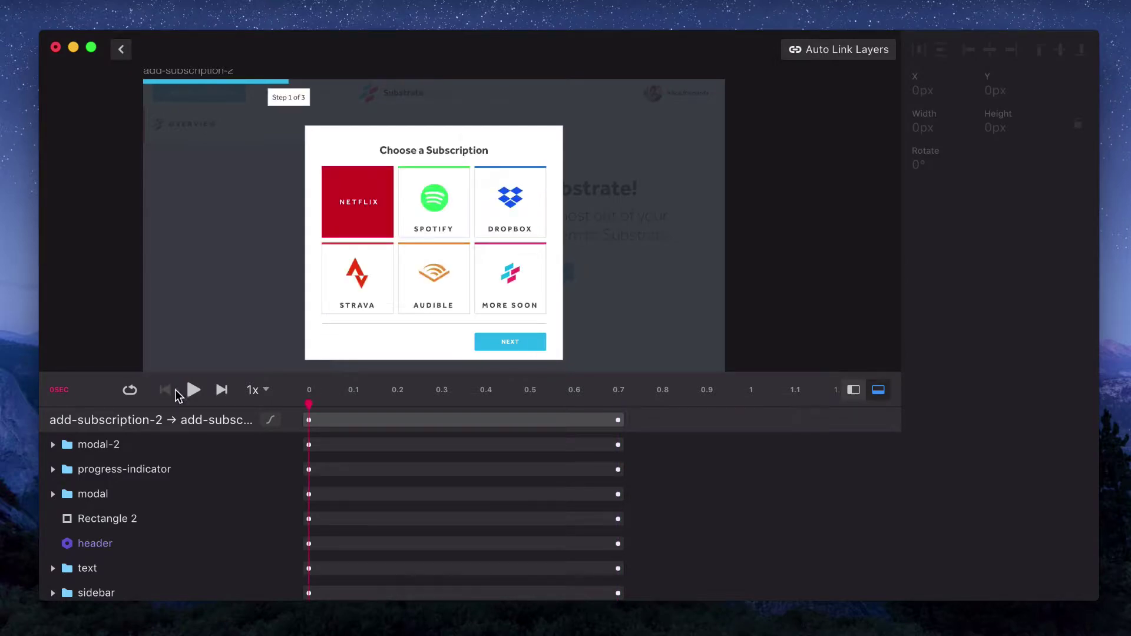
pyautogui.click(192, 390)
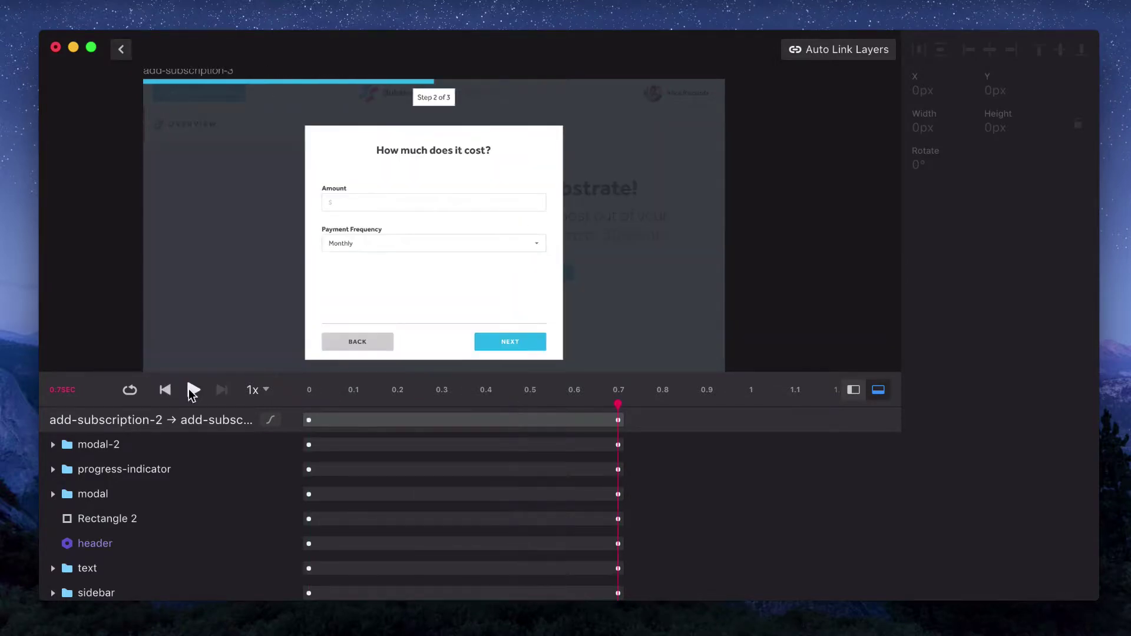
pyautogui.click(192, 390)
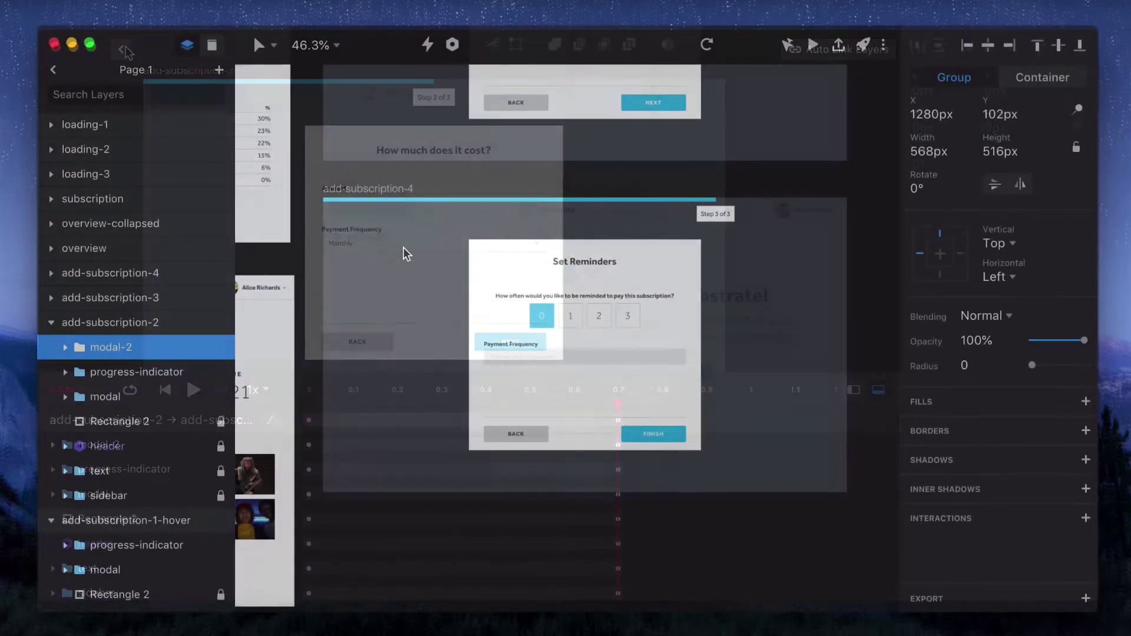
# - Paste the Set Reminders modal into add-subscription-3 off the right edge at X 1280
pyautogui.click(523, 293)
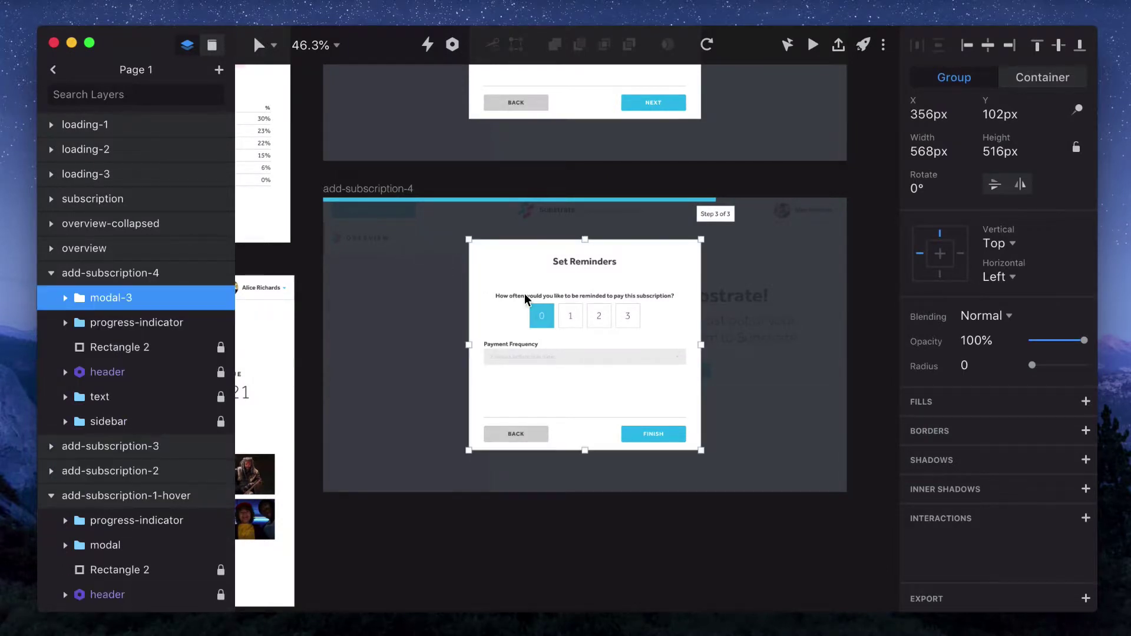
pyautogui.scroll(8, 524, 293)
pyautogui.click(360, 111)
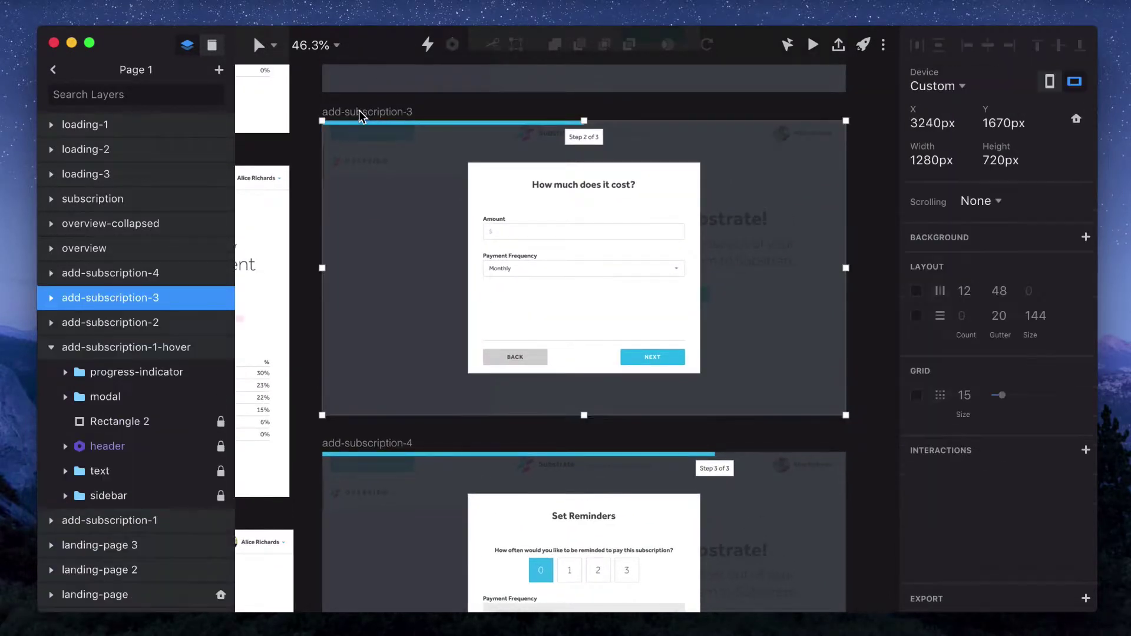
pyautogui.press('super+v')
pyautogui.hscroll(3, 648, 207)
pyautogui.moveTo(589, 219); pyautogui.dragTo(835, 241)
# - Paste the cost modal into add-subscription-4 at X -568 and set Next's transition to Motion
pyautogui.click(484, 206)
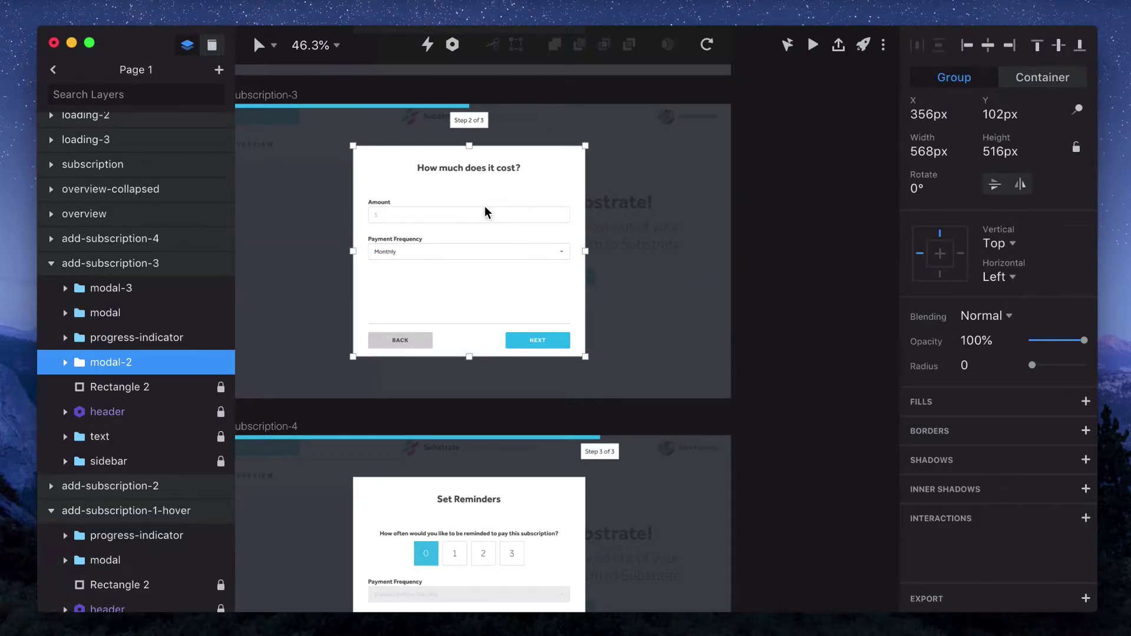
pyautogui.scroll(-5, 484, 206)
pyautogui.hscroll(-3, 485, 206)
pyautogui.click(411, 225)
pyautogui.press('super+v')
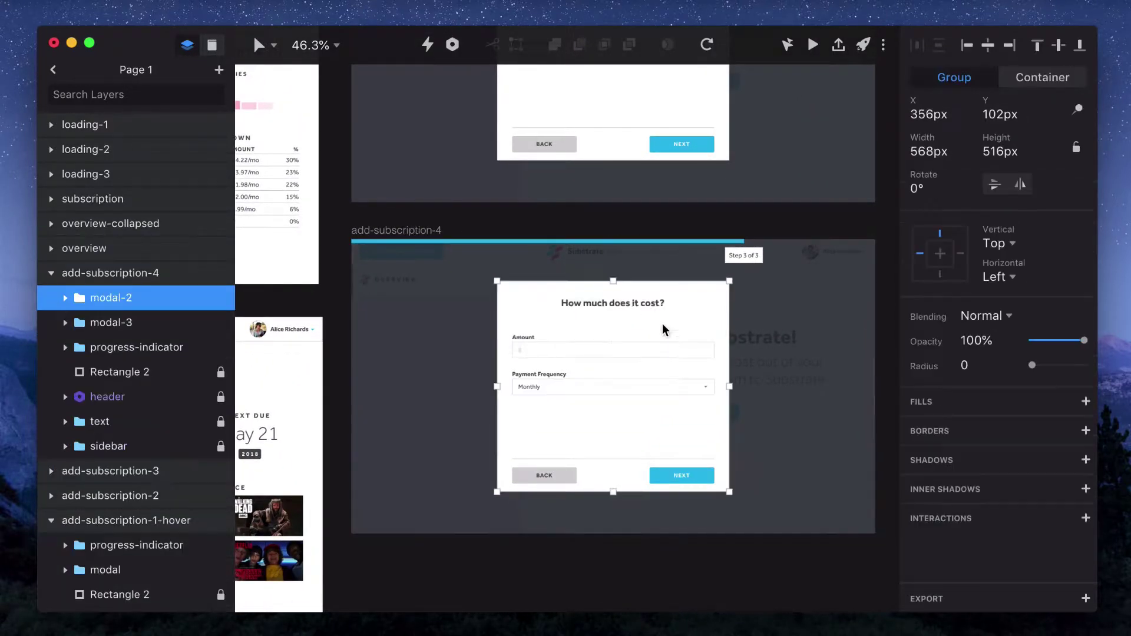
pyautogui.moveTo(662, 323); pyautogui.dragTo(278, 344)
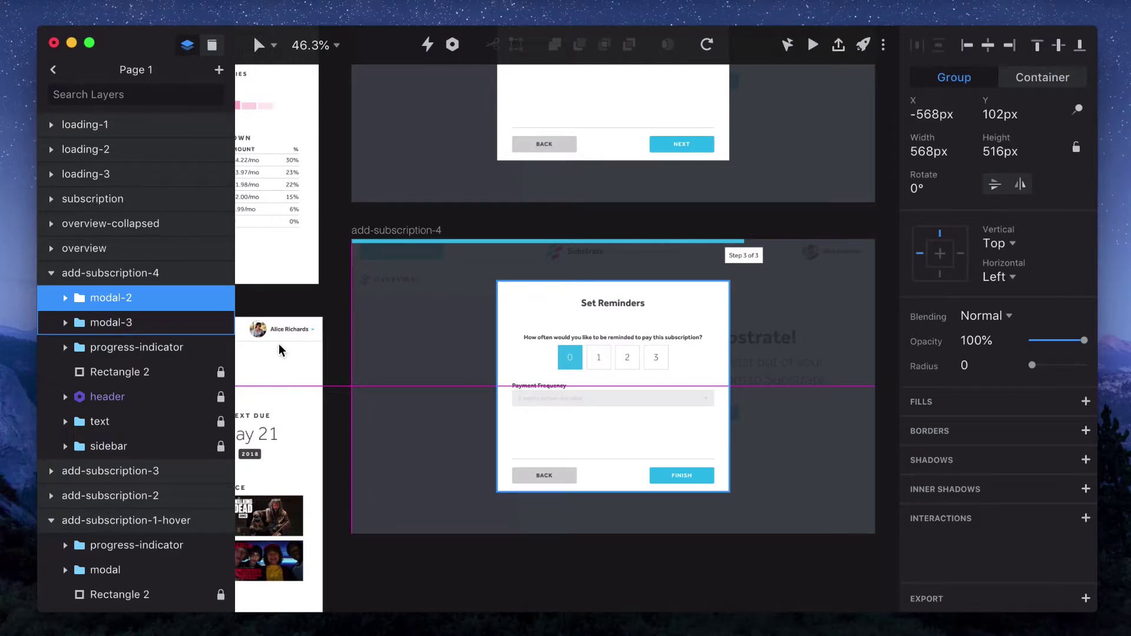
pyautogui.scroll(4, 540, 274)
pyautogui.hscroll(2, 541, 274)
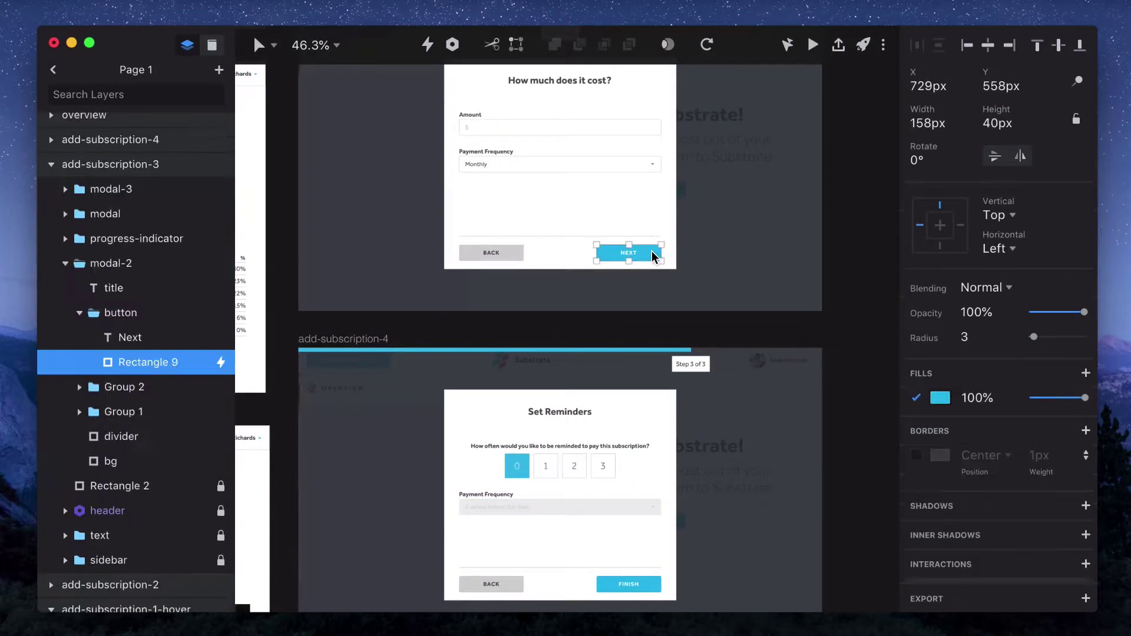
pyautogui.click(994, 546)
pyautogui.click(1032, 447)
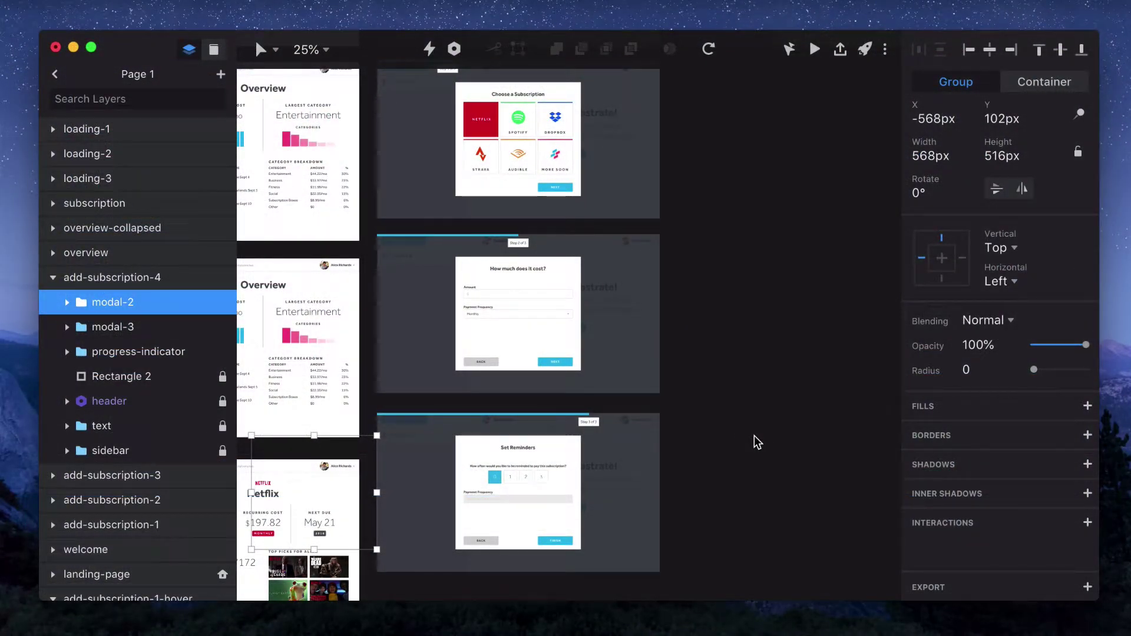
# - Paste the Choose a Subscription modal into the welcome artboard and move it down to Y 720
pyautogui.scroll(10, 757, 443)
pyautogui.hscroll(-7, 757, 443)
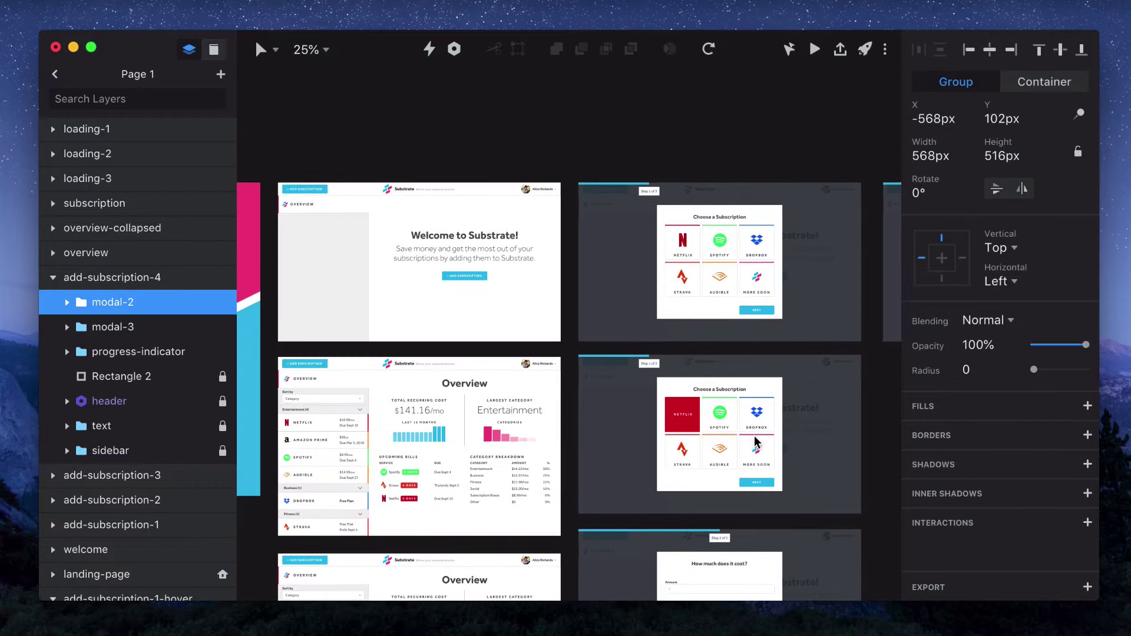
pyautogui.keyDown('super'); pyautogui.click(467, 275); pyautogui.keyUp('super')
pyautogui.scroll(-10, 999, 437)
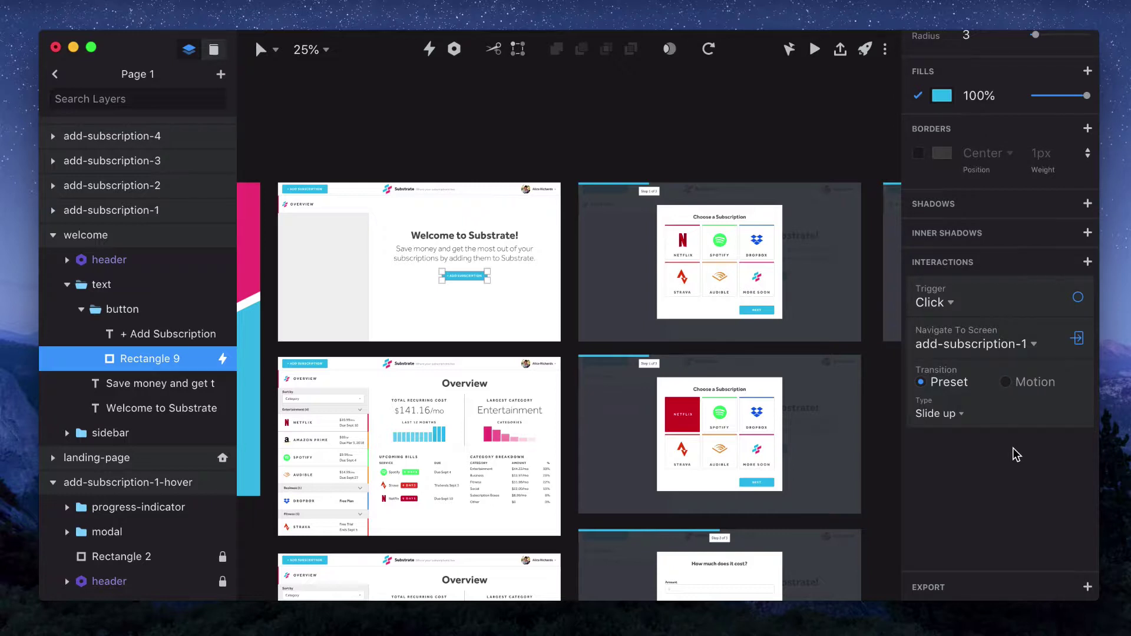
pyautogui.click(702, 276)
pyautogui.click(291, 183)
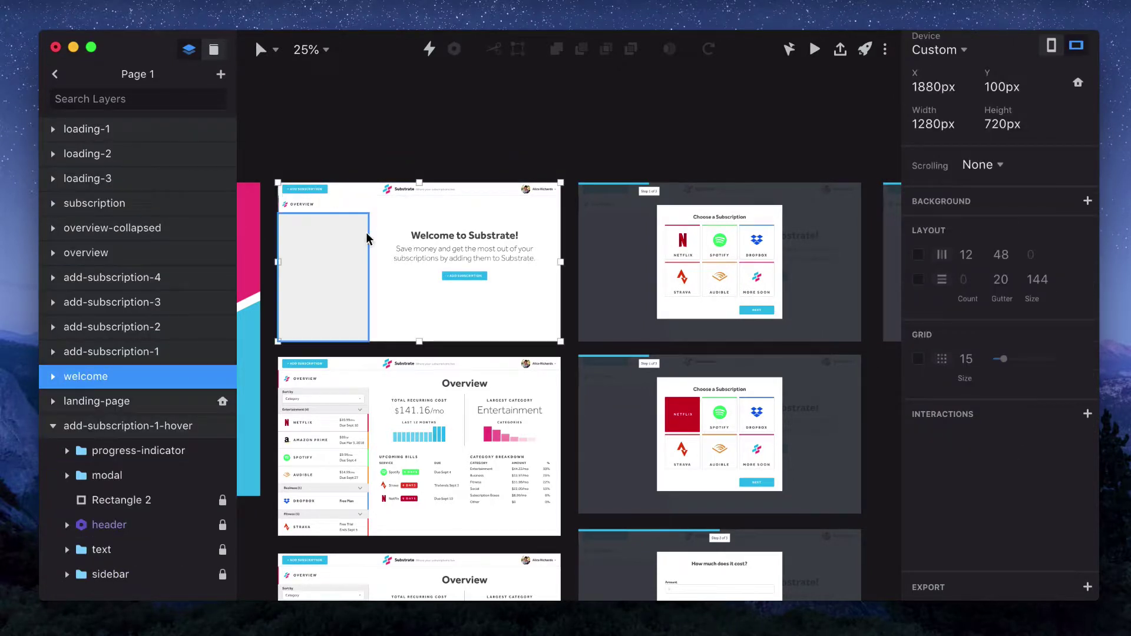
pyautogui.press('cmd+v')
pyautogui.moveTo(411, 257); pyautogui.dragTo(411, 391)
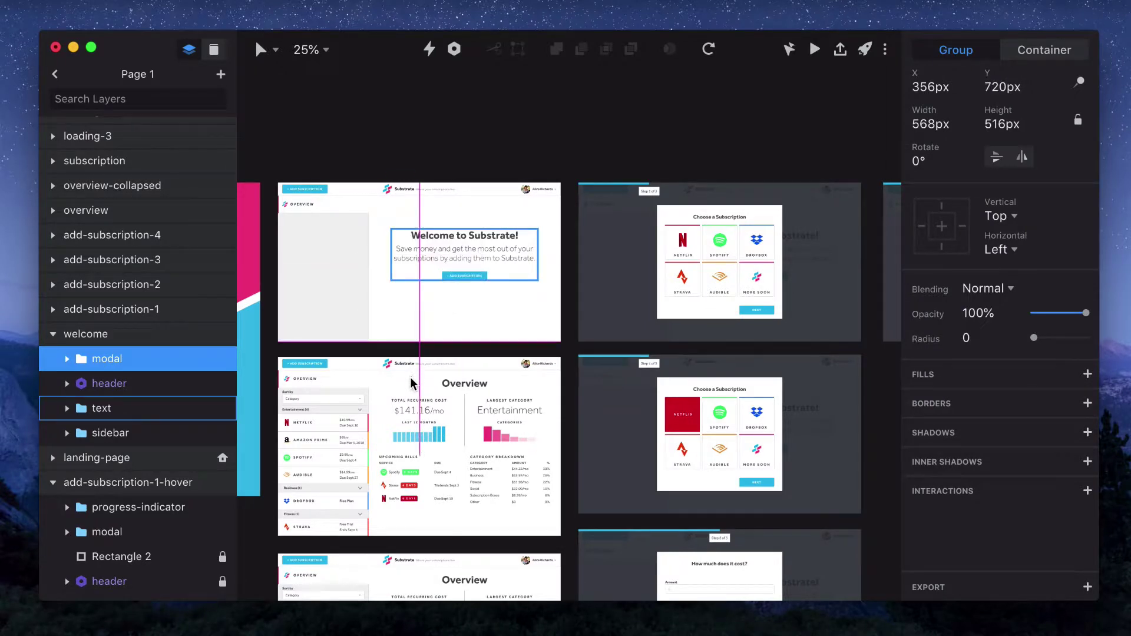
# - Set the Add Subscription button's transition to Motion
pyautogui.keyDown('super'); pyautogui.click(484, 276); pyautogui.keyUp('super')
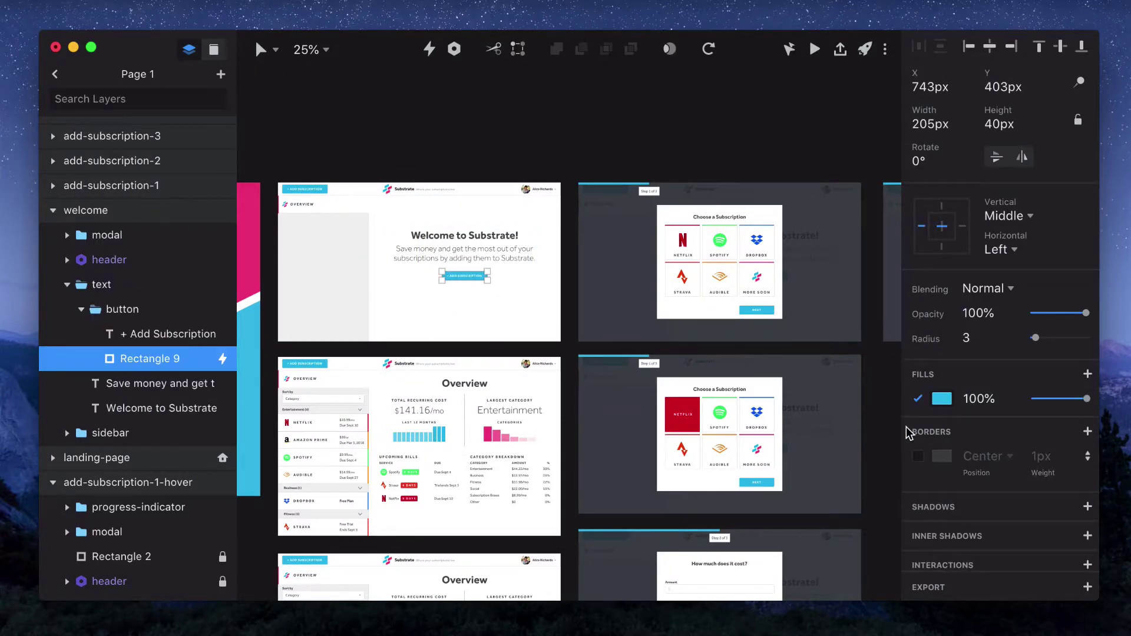
pyautogui.scroll(-5, 909, 431)
pyautogui.click(1043, 387)
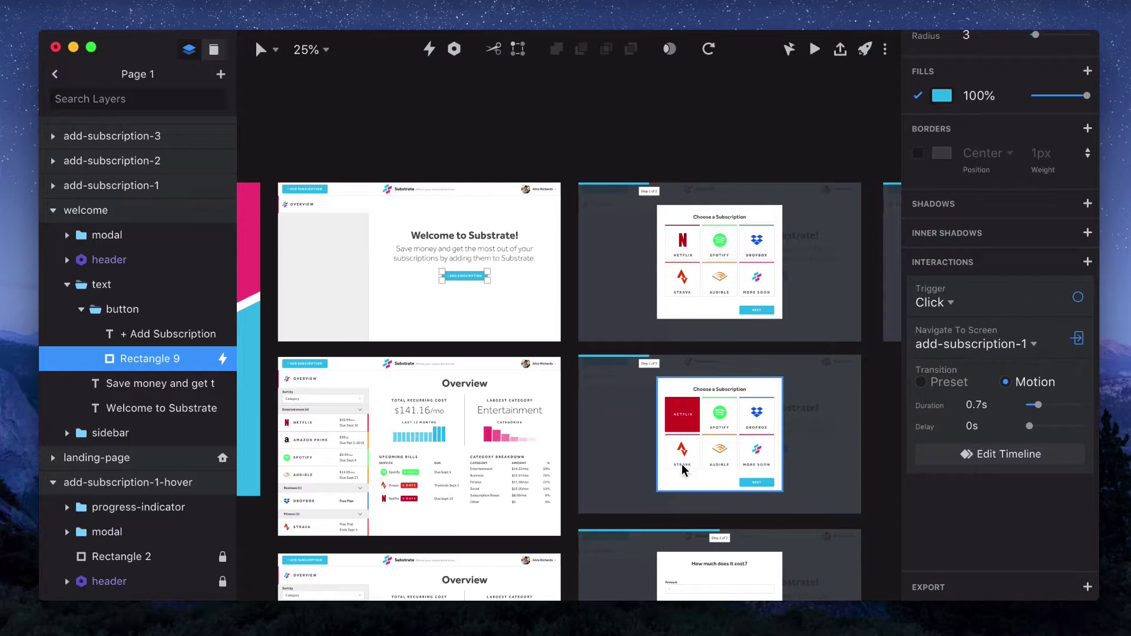
pyautogui.scroll(-10, 681, 467)
# - Paste the Set Reminders modal into the overview artboard and move it lower
pyautogui.click(751, 380)
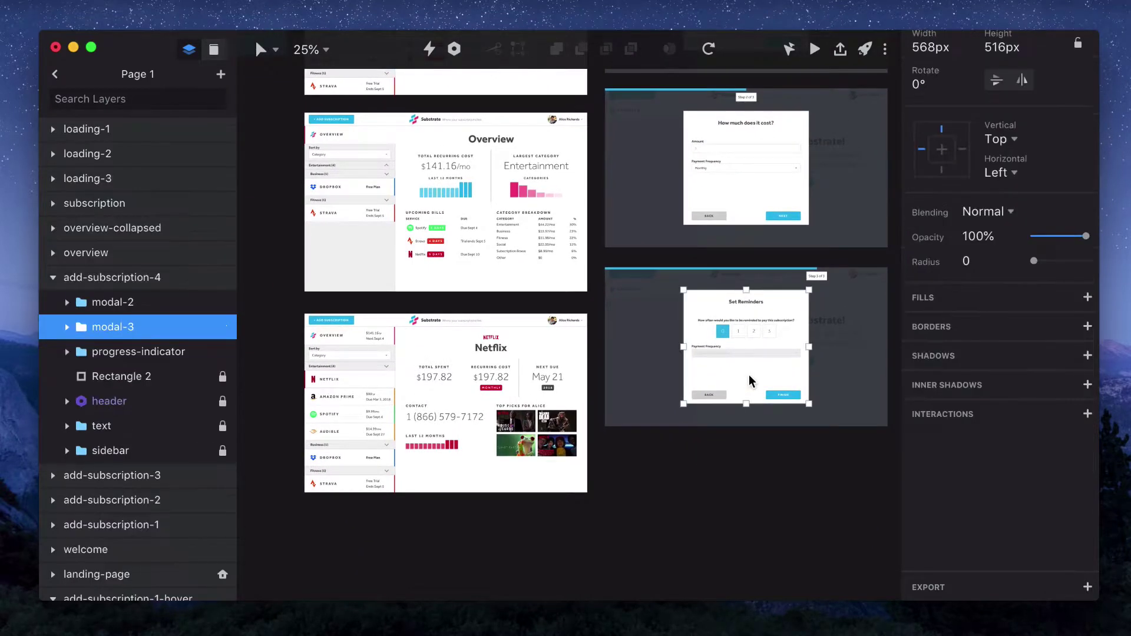
pyautogui.click(321, 317)
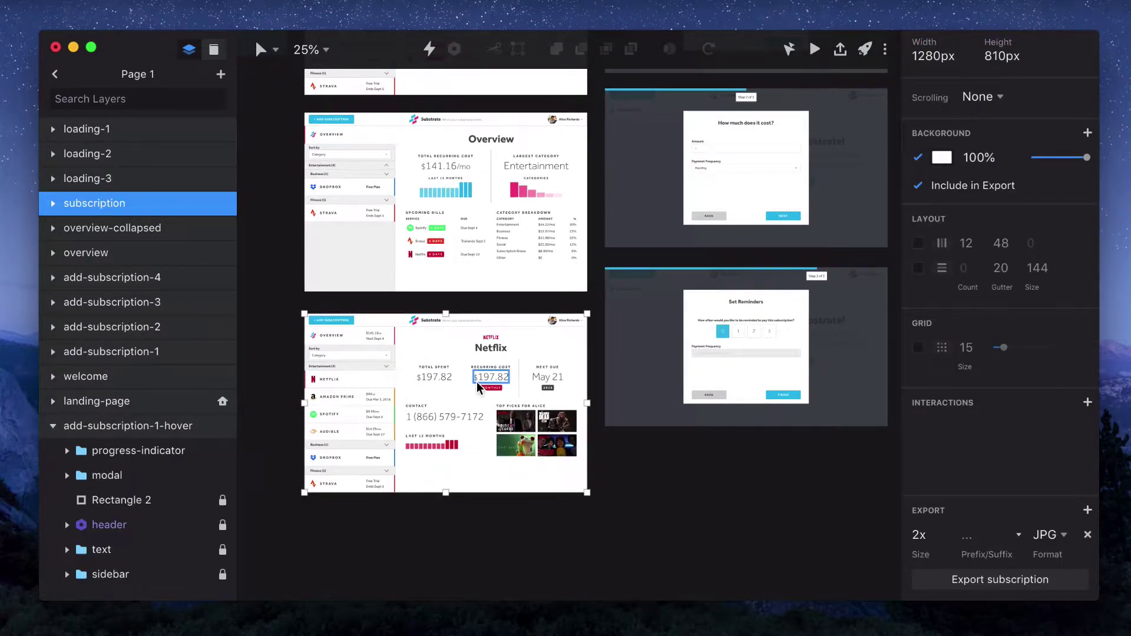
pyautogui.scroll(5, 321, 317)
pyautogui.click(357, 114)
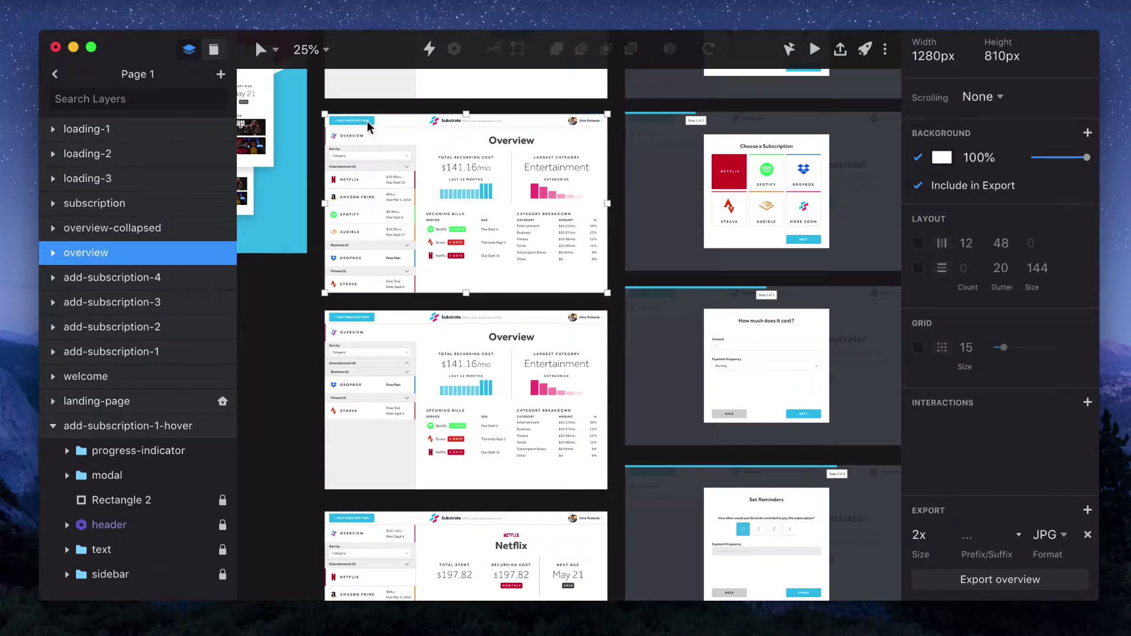
pyautogui.hotkey('ctrl', 'v')
pyautogui.moveTo(458, 210); pyautogui.dragTo(460, 354)
pyautogui.scroll(-6, 461, 354)
pyautogui.hscroll(4, 460, 354)
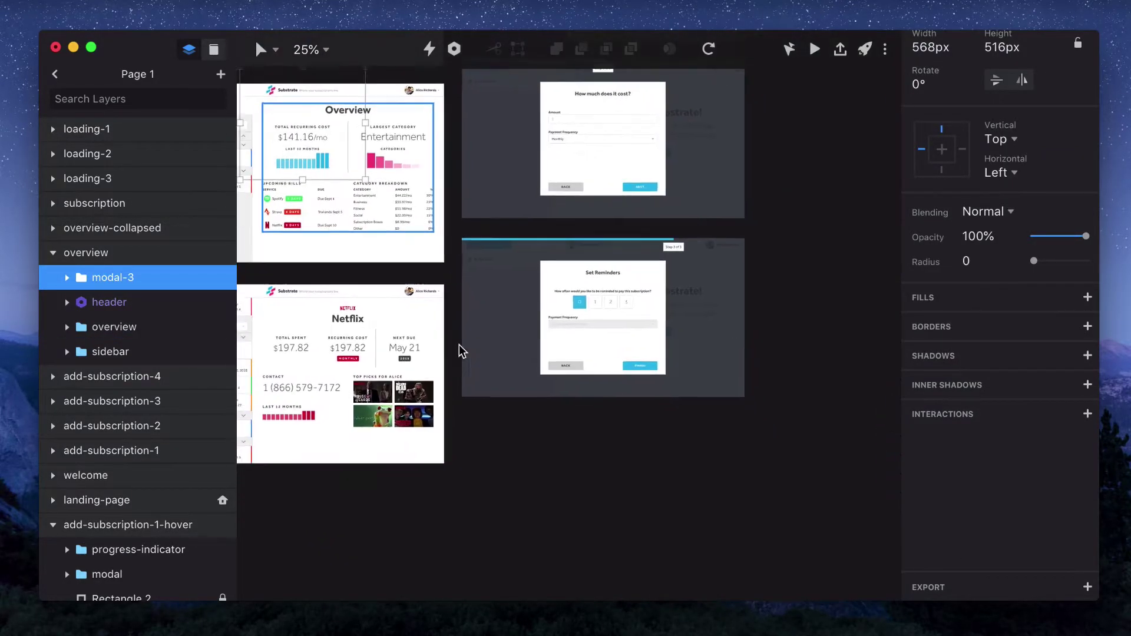
# - Set the Finish button's transition to Motion
pyautogui.click(651, 361)
pyautogui.scroll(-3, 995, 476)
pyautogui.scroll(-3, 995, 475)
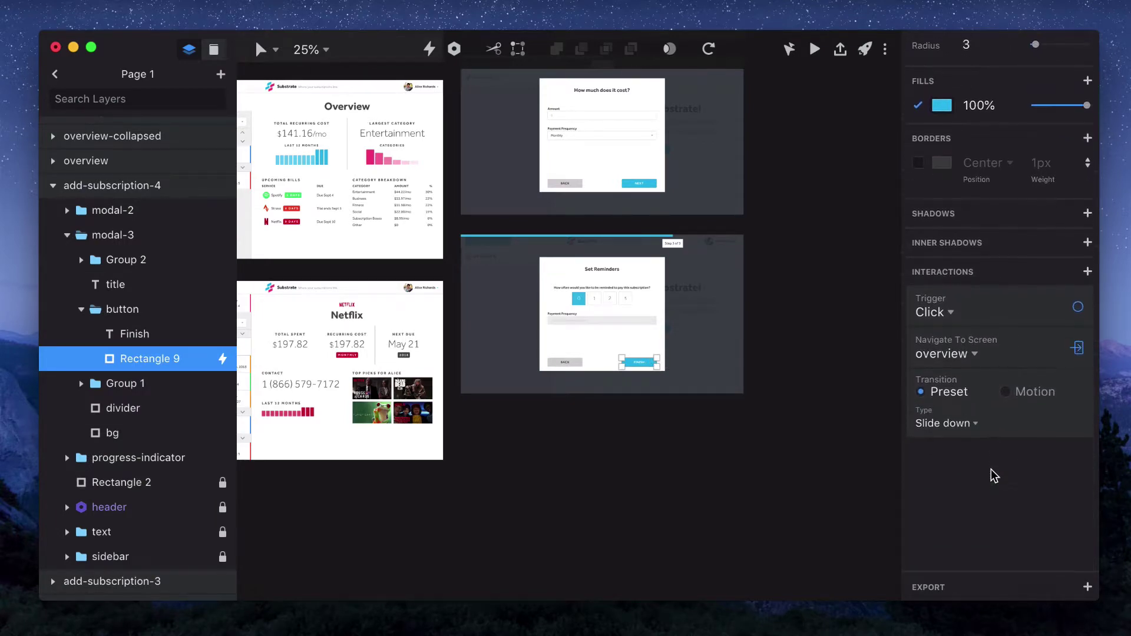
pyautogui.click(1031, 389)
pyautogui.scroll(1, 416, 339)
pyautogui.hscroll(-1, 416, 339)
pyautogui.scroll(4, 415, 339)
pyautogui.hscroll(-2, 415, 340)
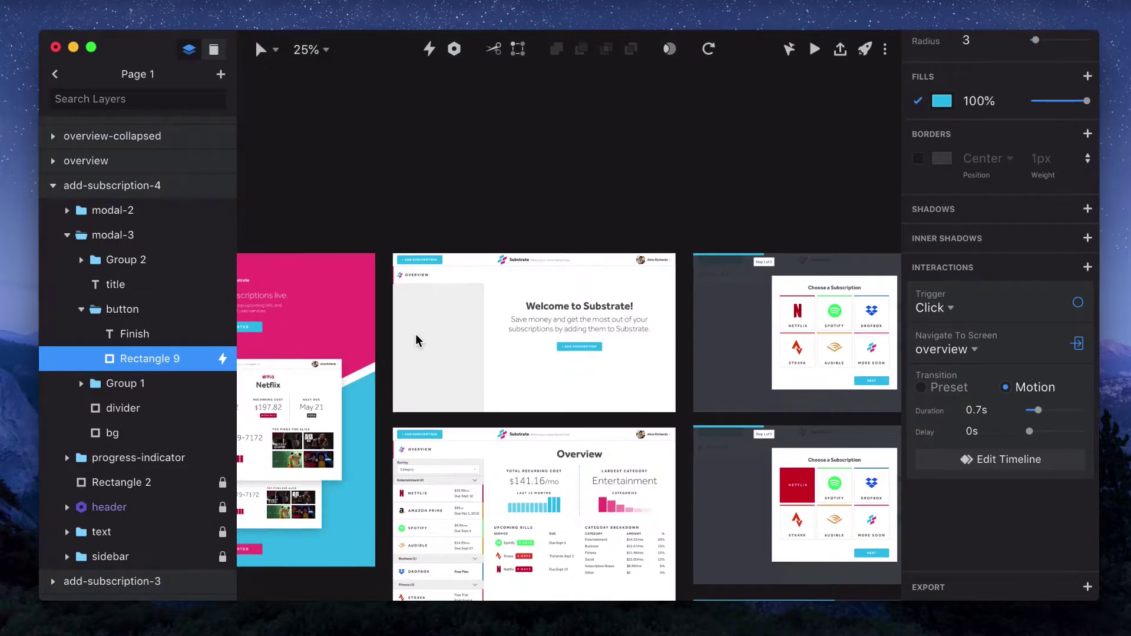
# - Play the prototype from the welcome artboard, add Netflix, and click Next, Next, Finish to reach Overview
pyautogui.click(486, 336)
pyautogui.click(813, 51)
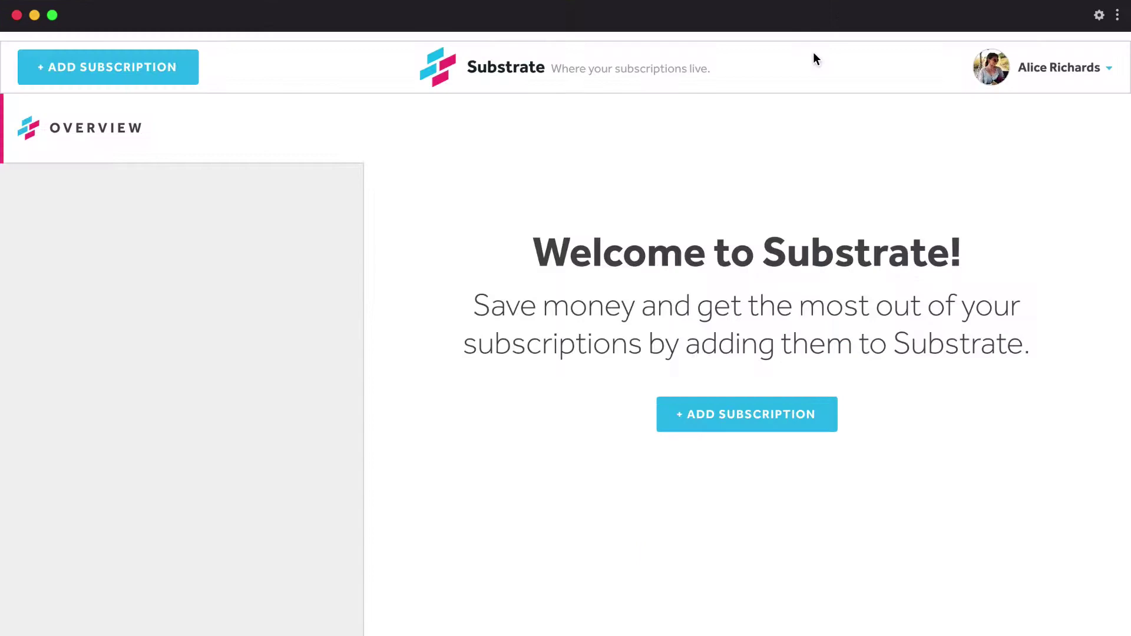
pyautogui.click(831, 420)
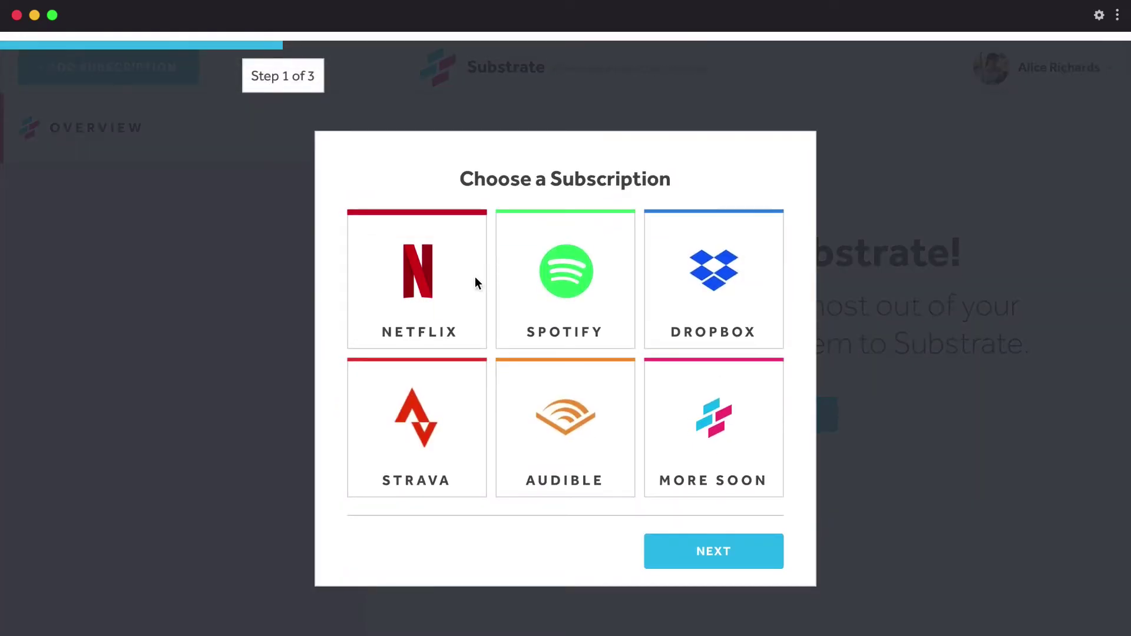
pyautogui.click(474, 295)
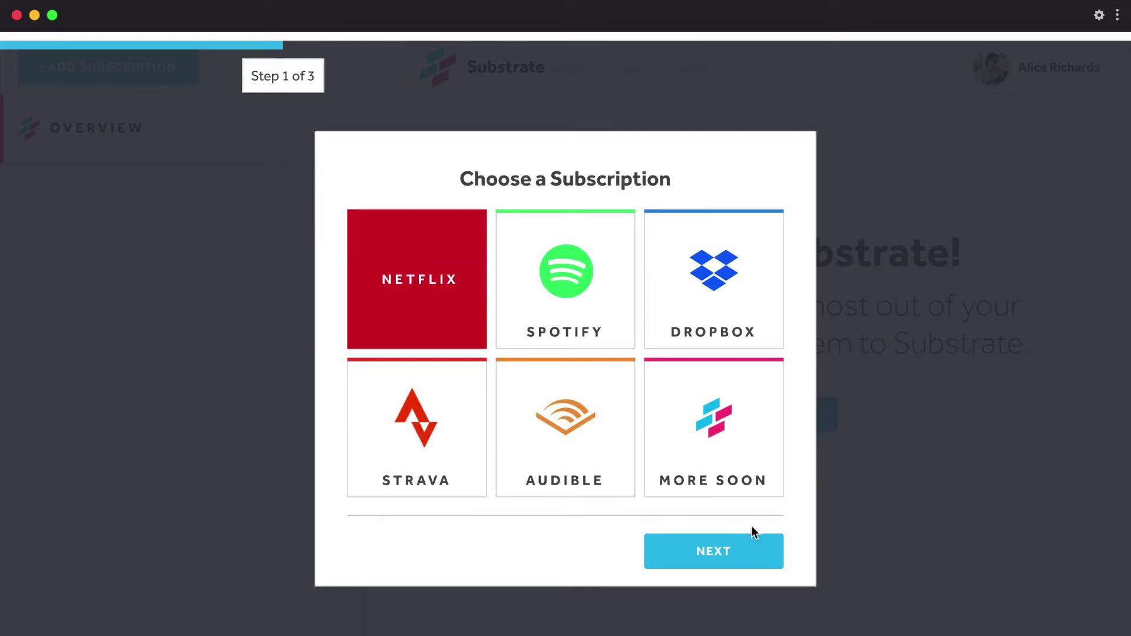
pyautogui.click(745, 549)
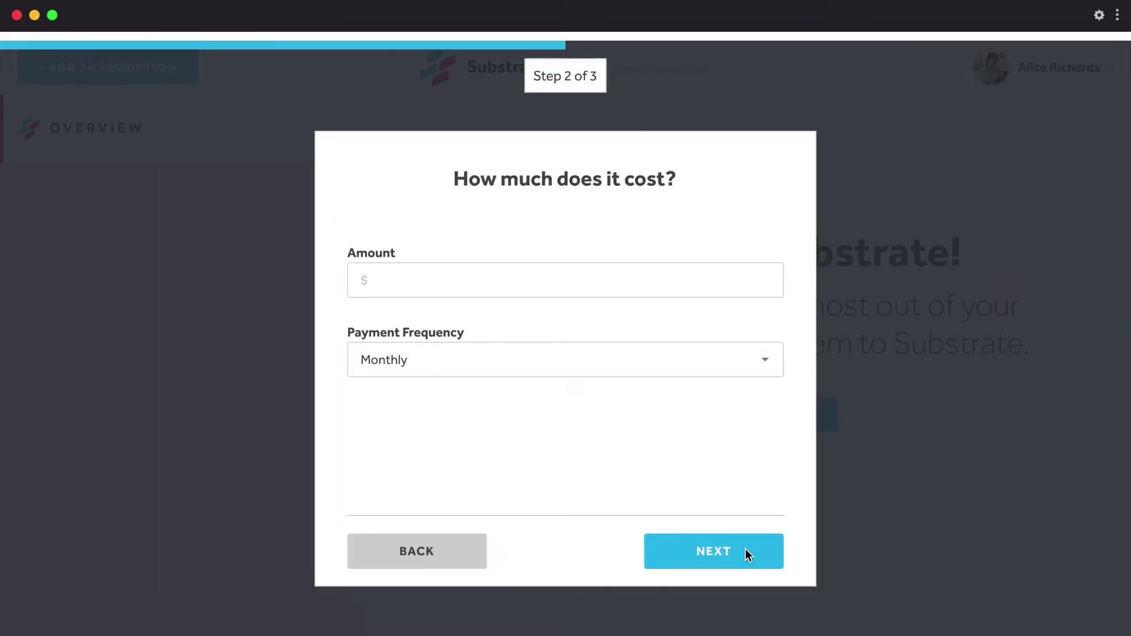
pyautogui.click(744, 549)
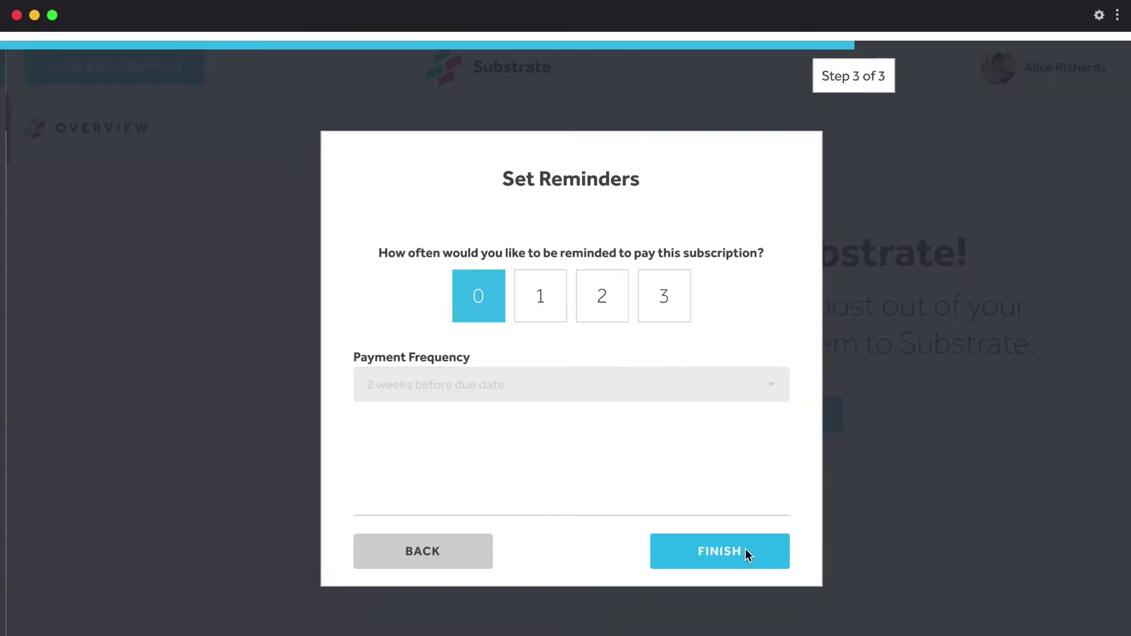
pyautogui.click(745, 549)
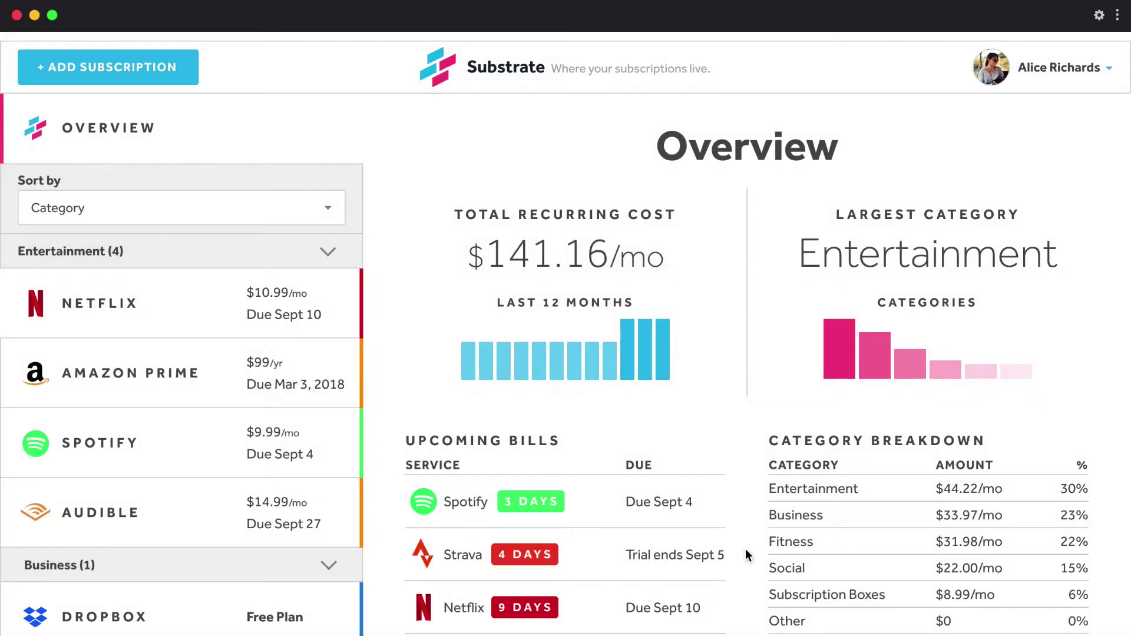
# - Close the preview and change the Netflix card's Mouse Over transition duration from 0.7s to 0.3s
pyautogui.click(15, 18)
pyautogui.scroll(-5, 613, 338)
pyautogui.hscroll(5, 613, 339)
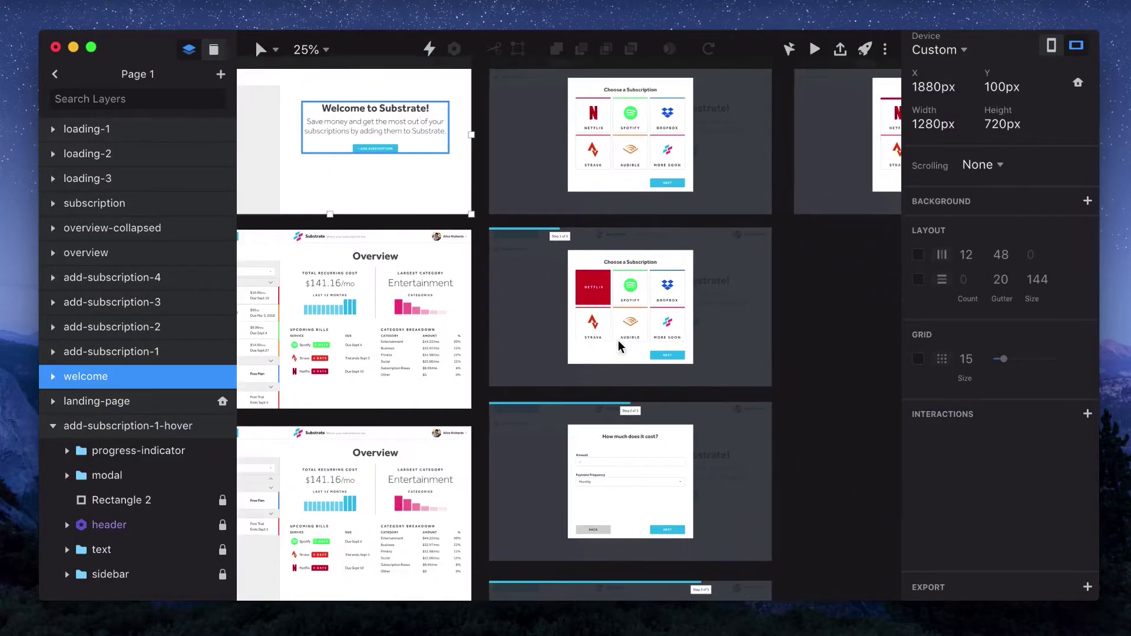
pyautogui.scroll(2, 619, 346)
pyautogui.hscroll(3, 618, 346)
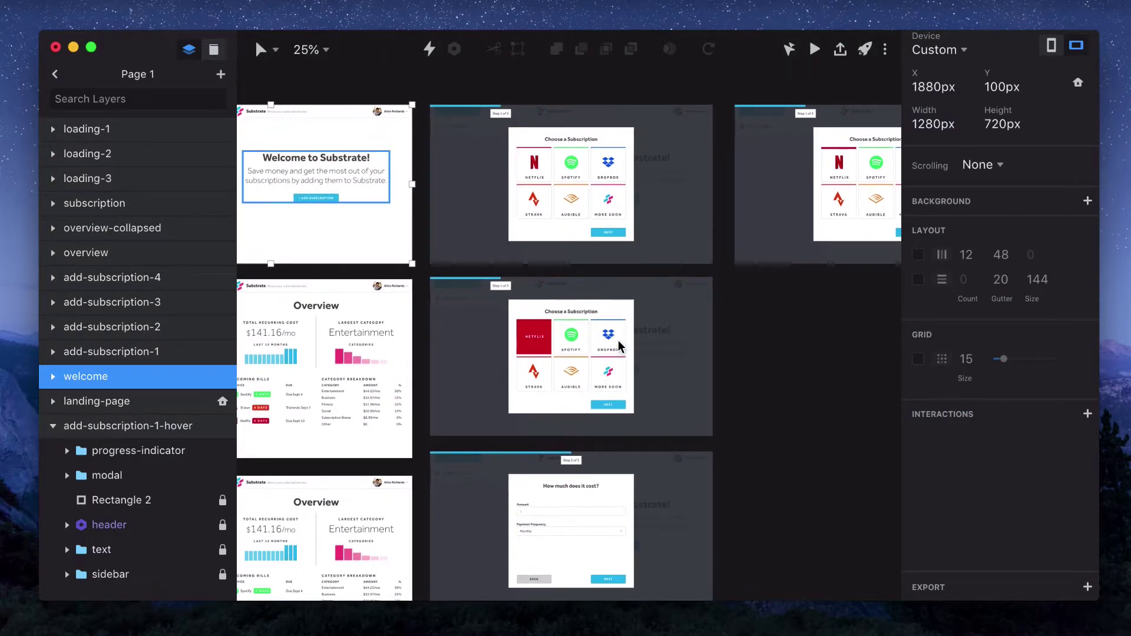
pyautogui.scroll(6, 537, 159)
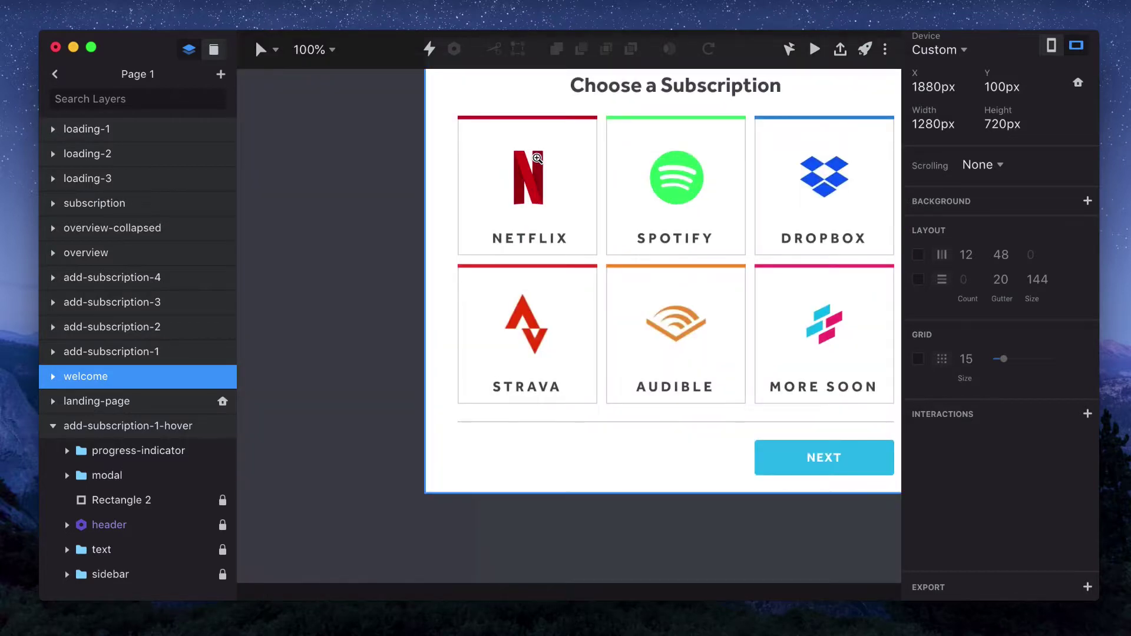
pyautogui.scroll(3, 538, 158)
pyautogui.hscroll(3, 537, 158)
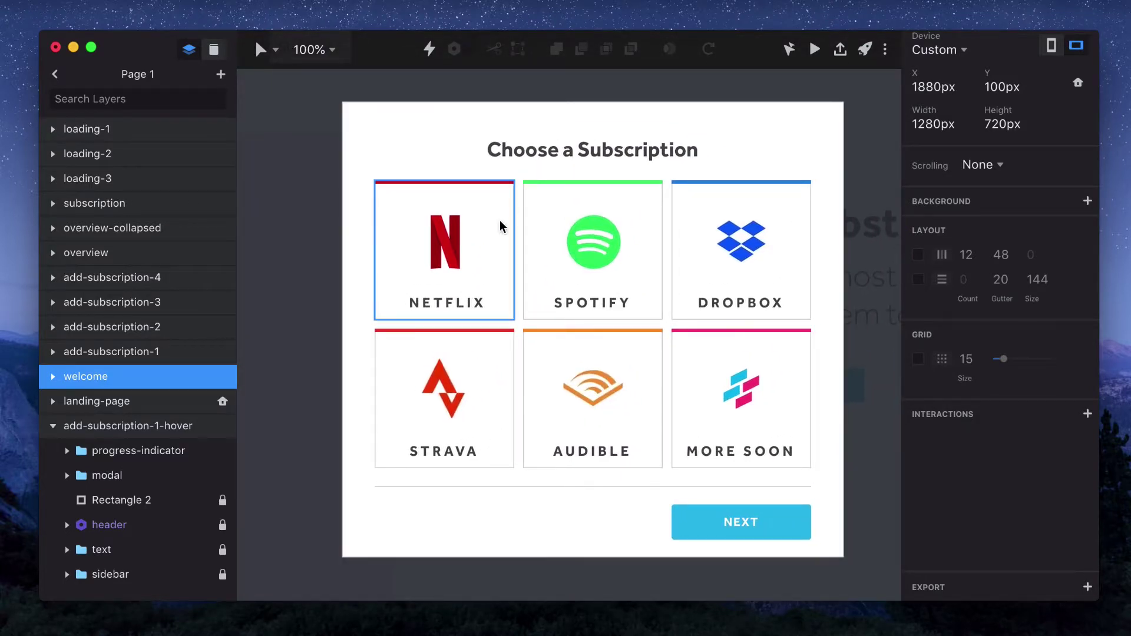
pyautogui.click(501, 227)
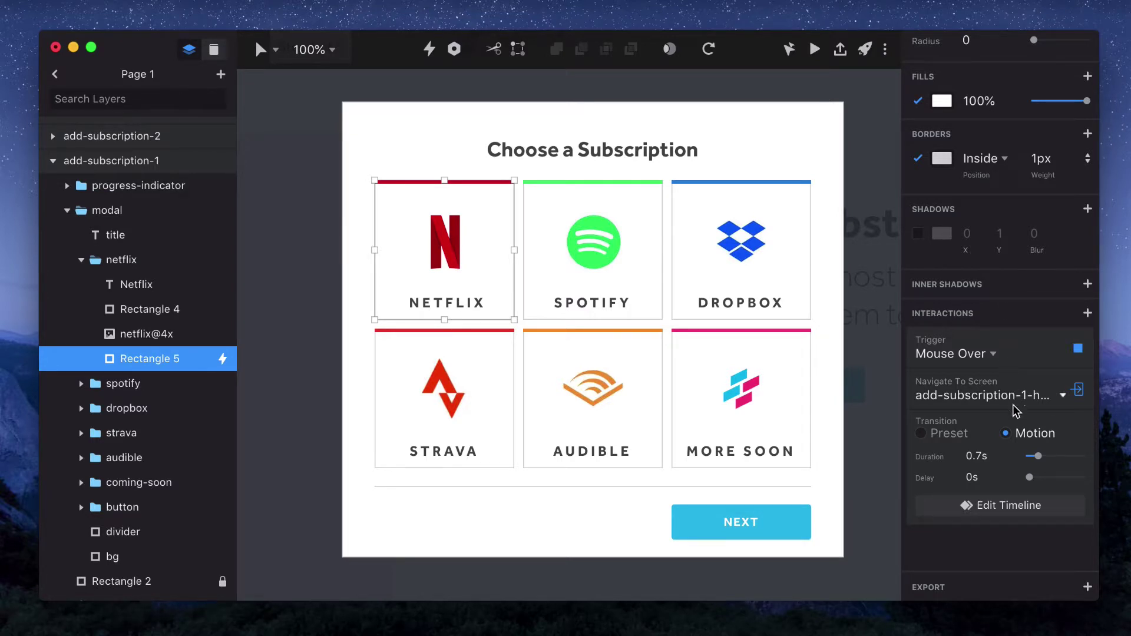
pyautogui.click(994, 456)
# - Open the hover transition's timeline and play the 0.3s Netflix animation three times
pyautogui.click(1000, 519)
pyautogui.click(193, 390)
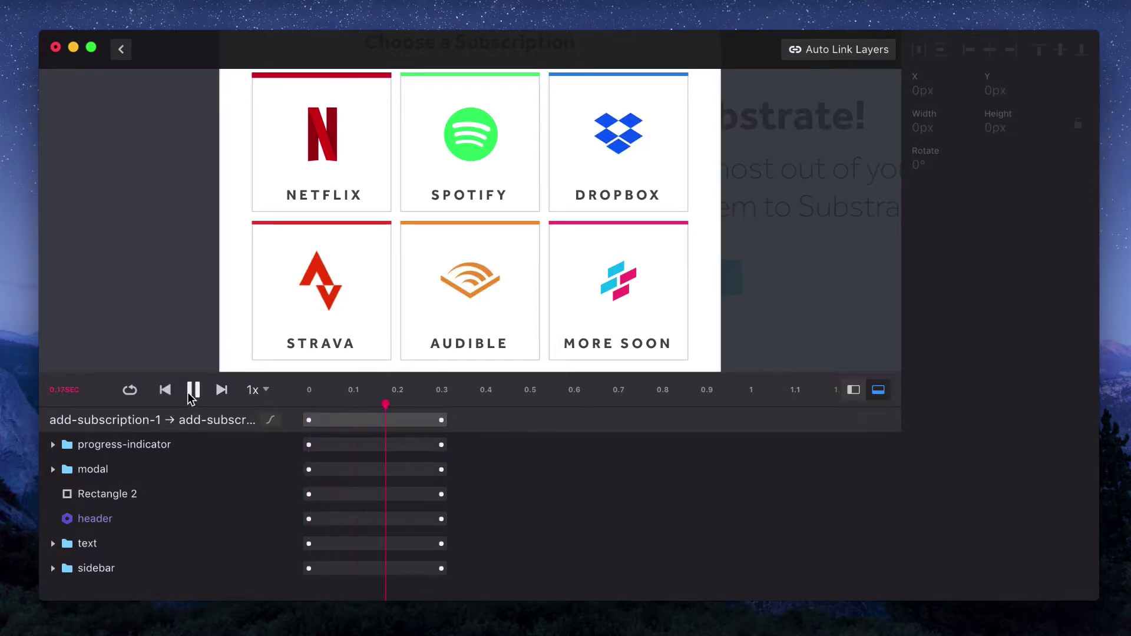
pyautogui.click(192, 391)
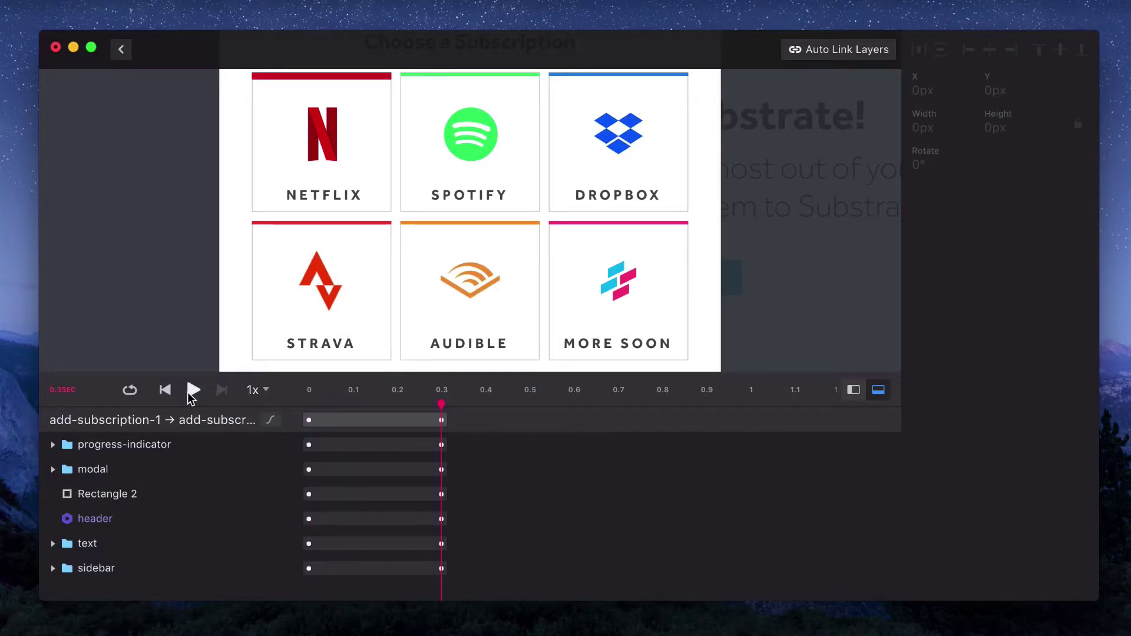
pyautogui.click(192, 391)
# - Link step two's red Netflix card (Rectangle 4) to add-subscription-1-hover with a Motion transition
pyautogui.click(120, 50)
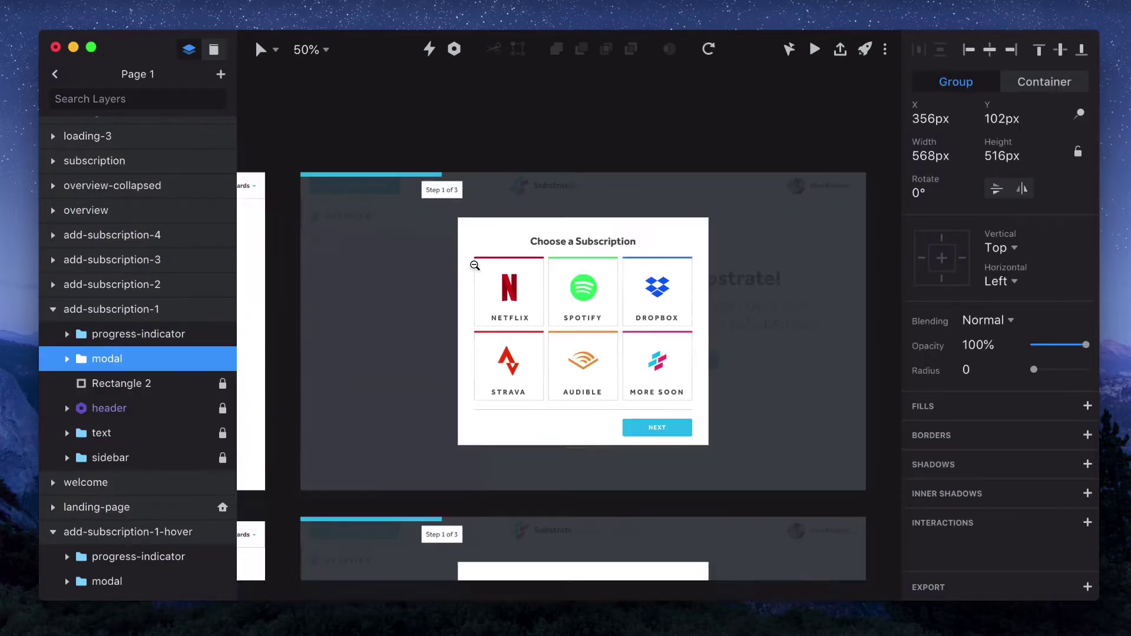
pyautogui.click(498, 292)
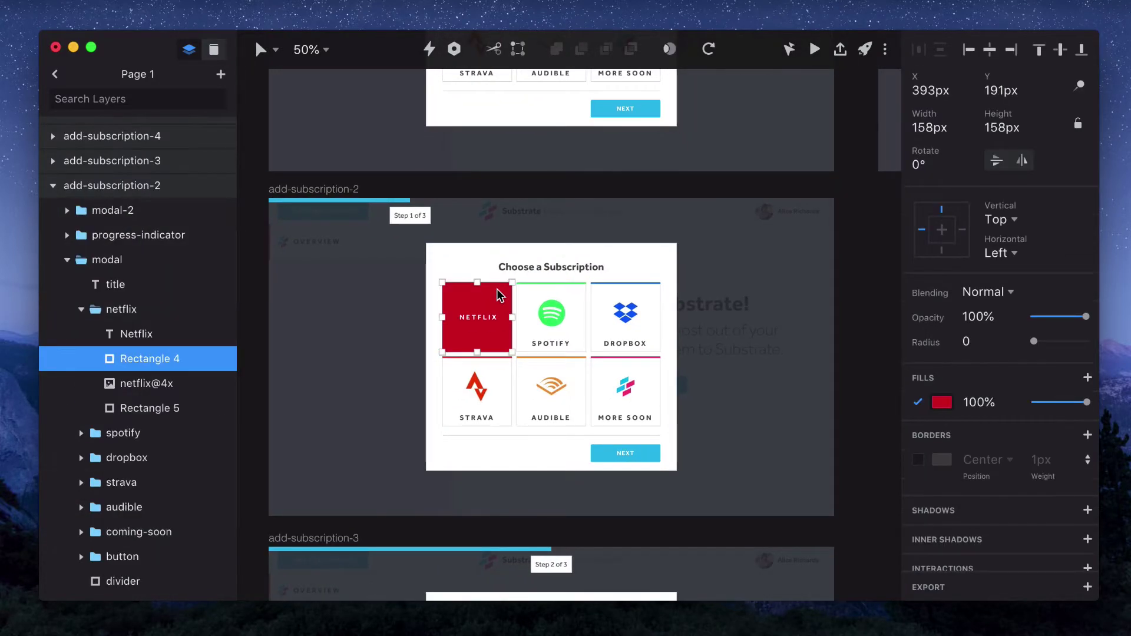
pyautogui.press('c')
pyautogui.hscroll(3, 498, 295)
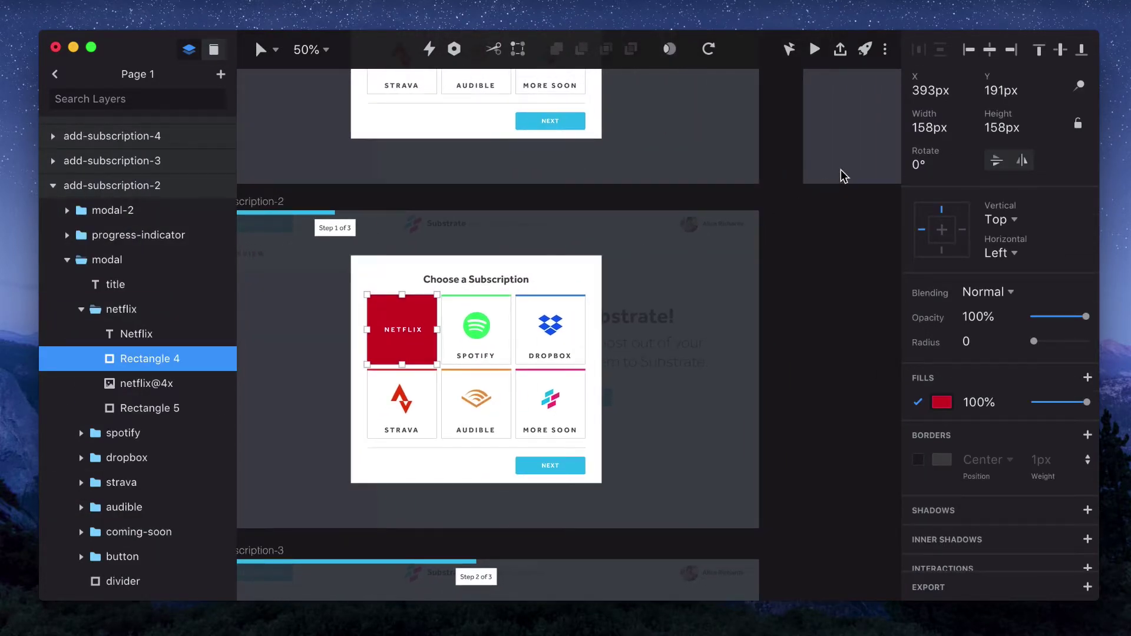
pyautogui.moveTo(847, 143); pyautogui.dragTo(848, 145)
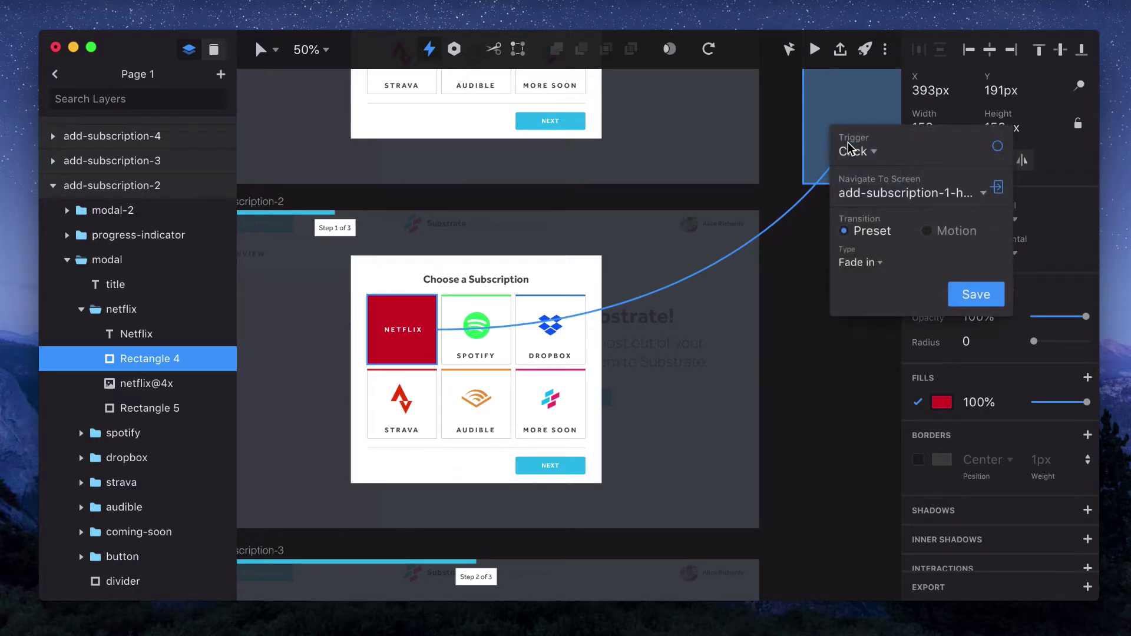
pyautogui.click(950, 234)
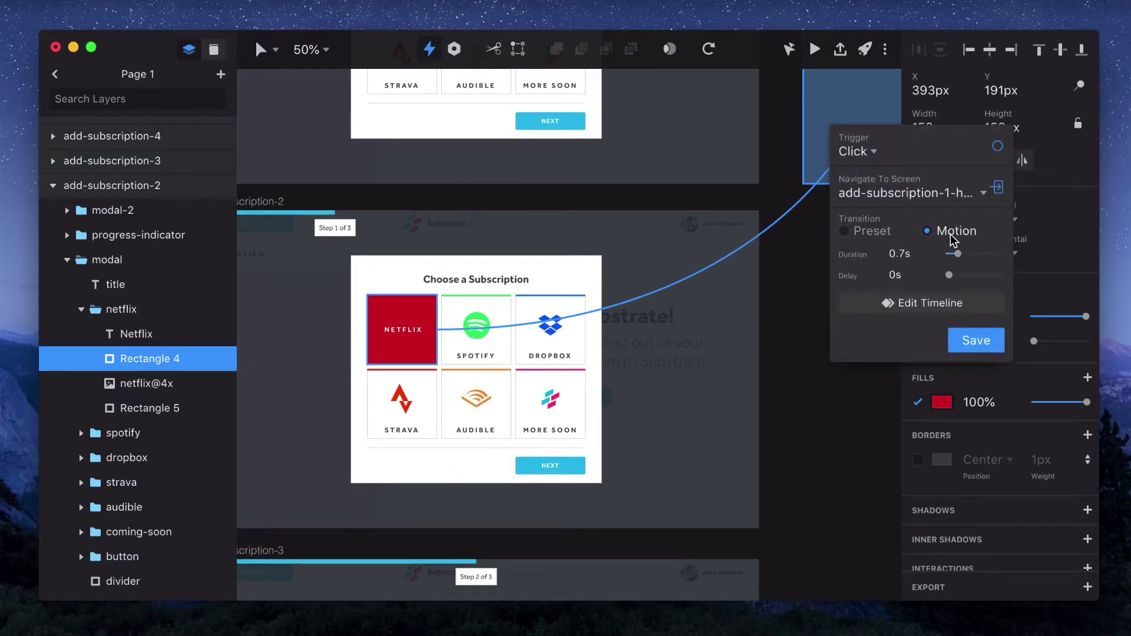
# - Open the unselect transition's timeline and play its animation twice
pyautogui.click(963, 308)
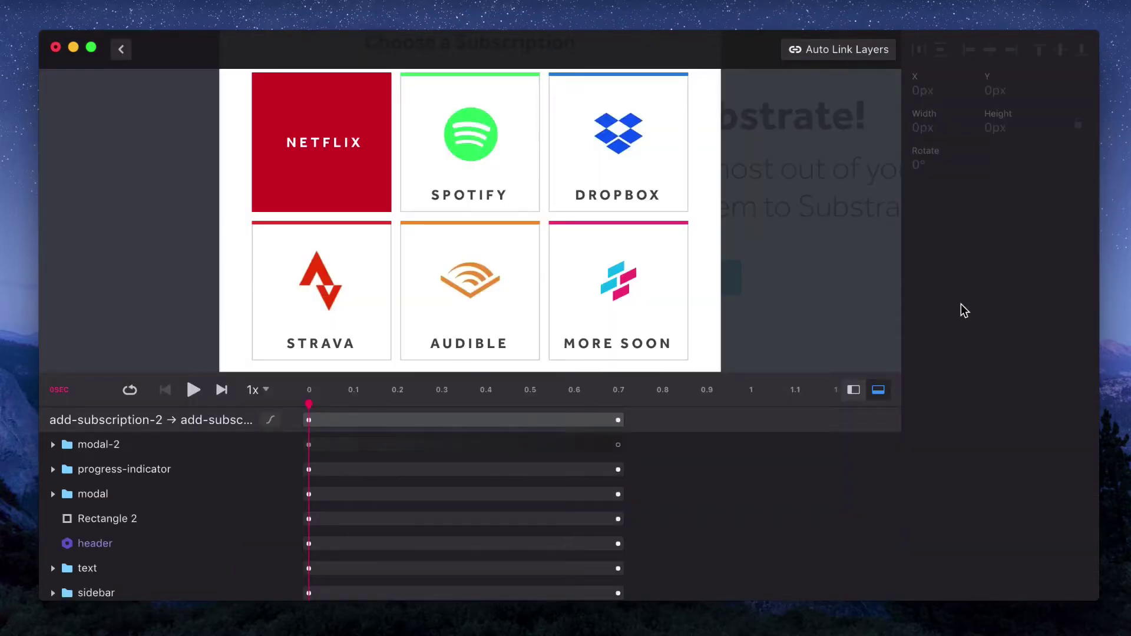
pyautogui.click(192, 391)
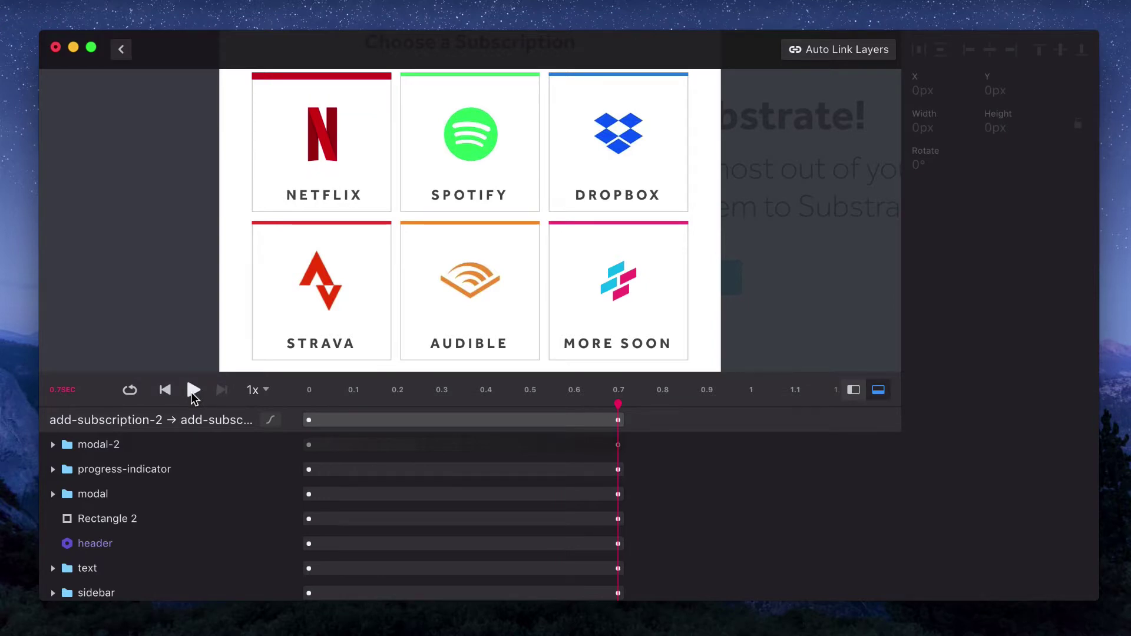
pyautogui.click(192, 392)
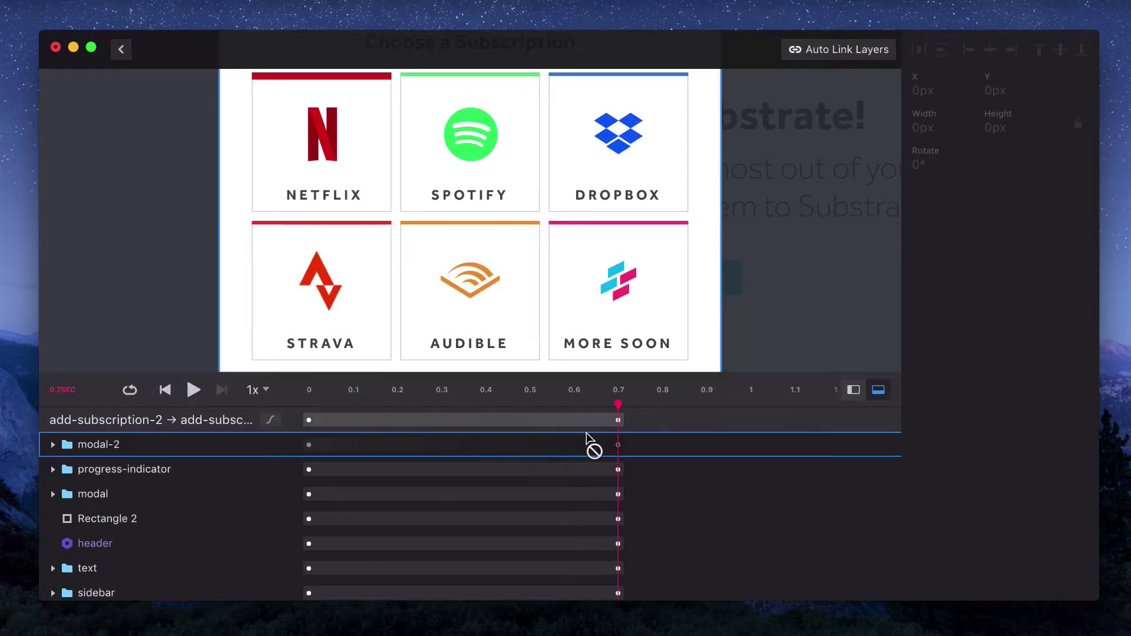
# - Shorten the transition to about 0.4 seconds, replay it from the start, and exit the timeline editor
pyautogui.moveTo(622, 420)
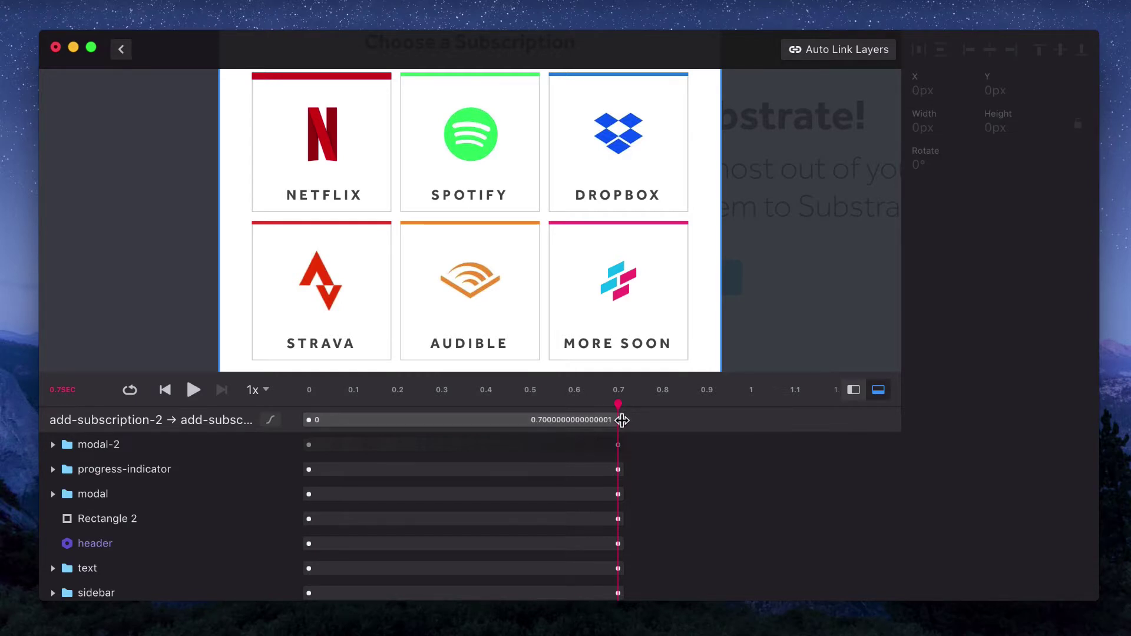
pyautogui.moveTo(622, 420); pyautogui.dragTo(481, 408)
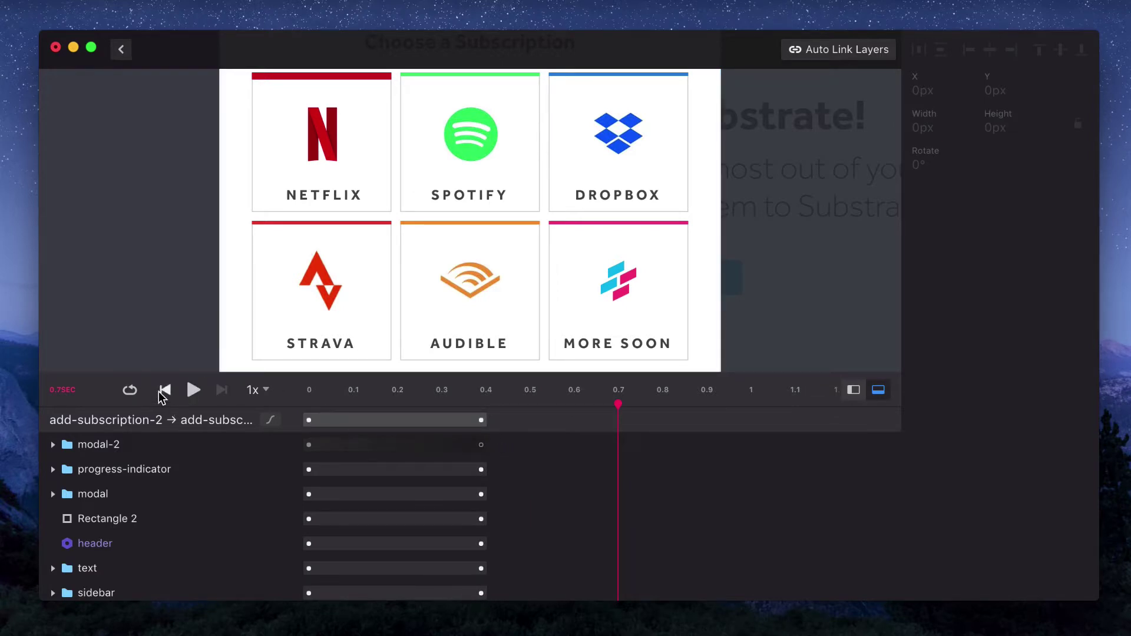
pyautogui.click(165, 391)
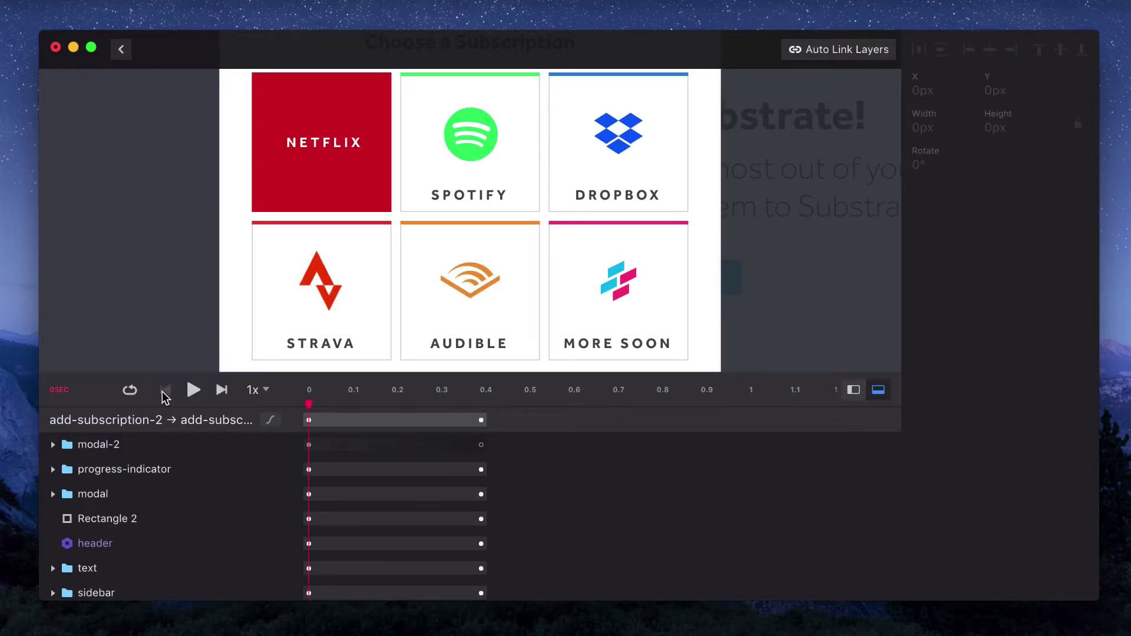
pyautogui.click(194, 389)
pyautogui.click(192, 390)
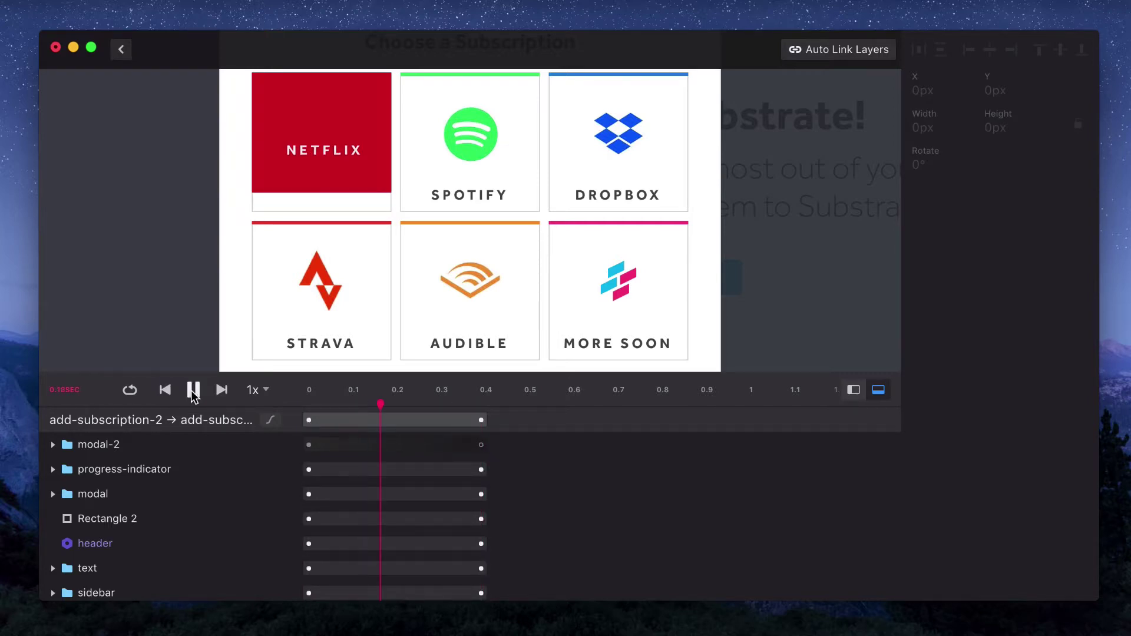
pyautogui.click(192, 390)
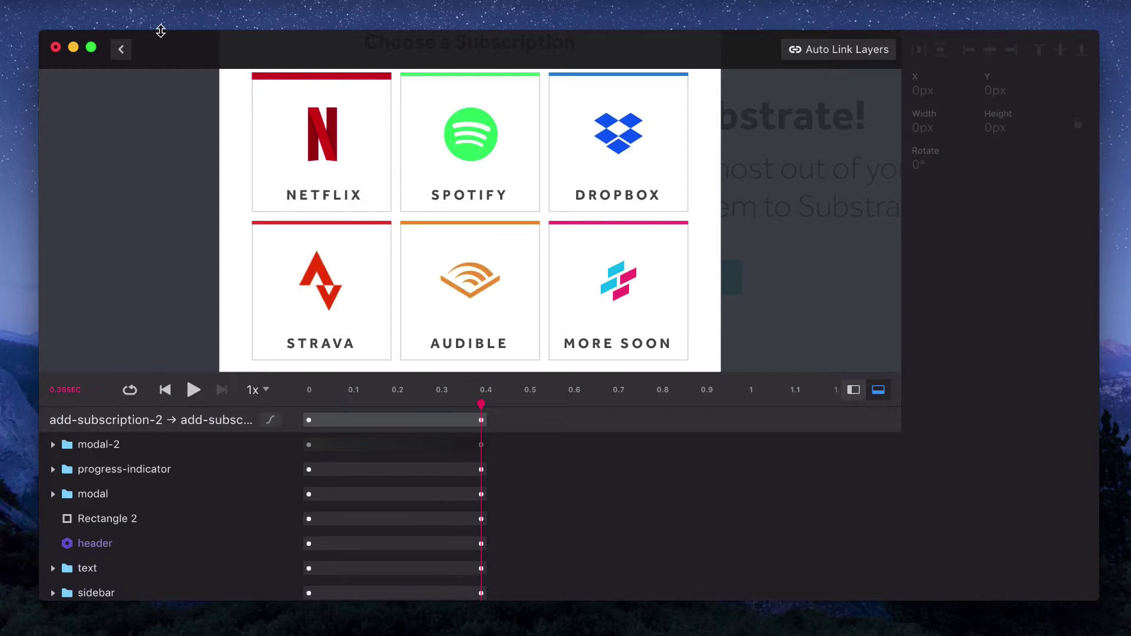
pyautogui.click(123, 53)
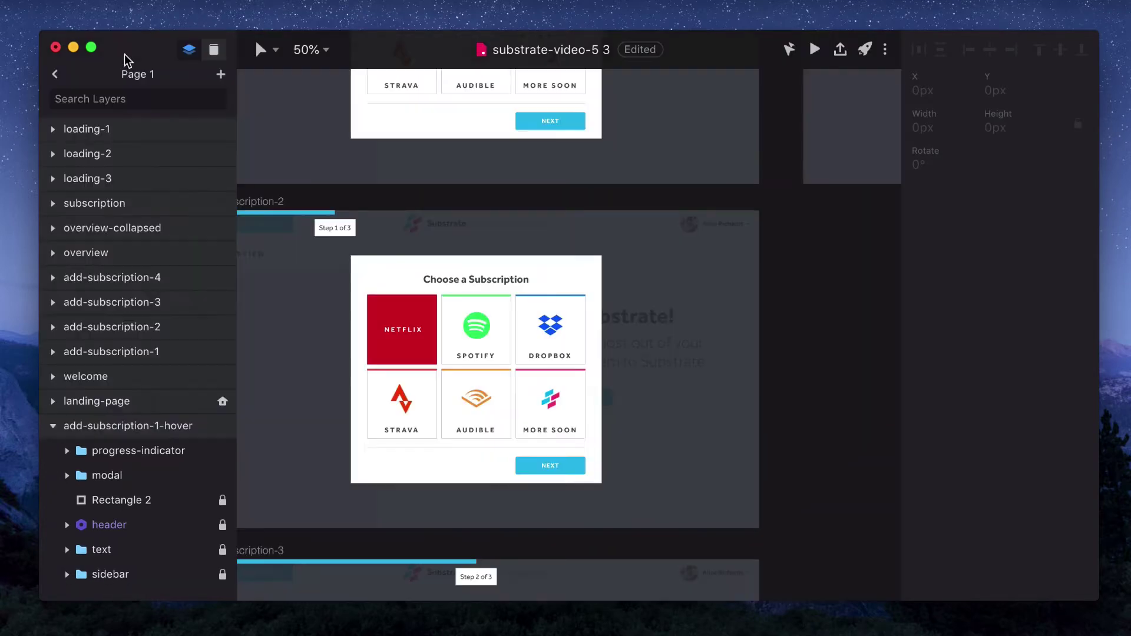
# - Open the Netflix card's click transition timeline and play it with looping enabled
pyautogui.click(421, 315)
pyautogui.scroll(-5, 954, 447)
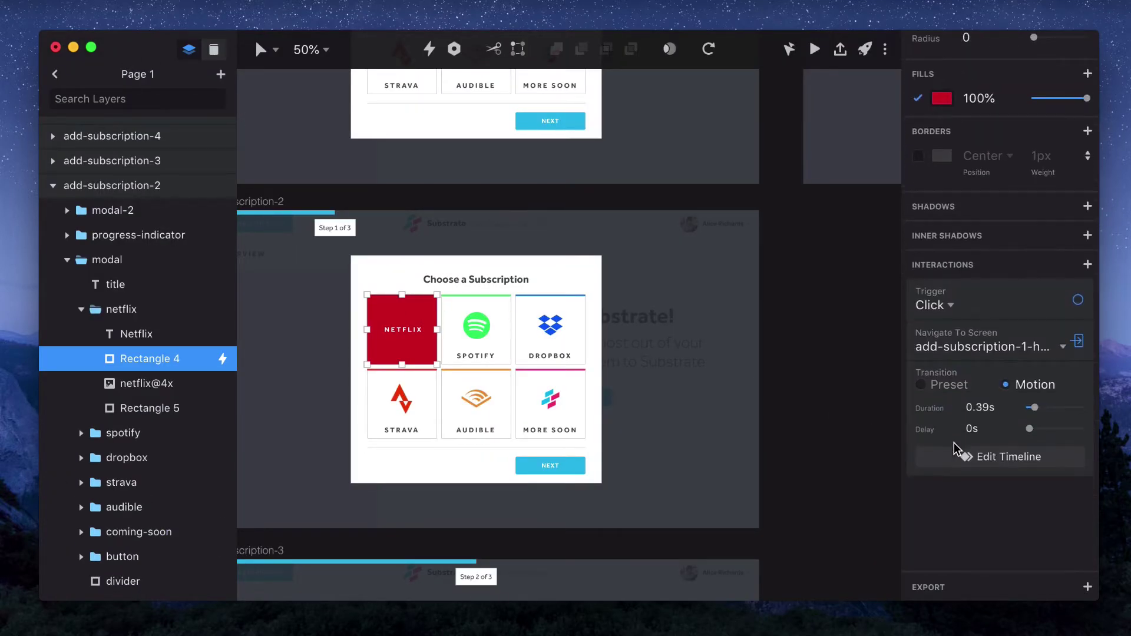
pyautogui.click(1001, 458)
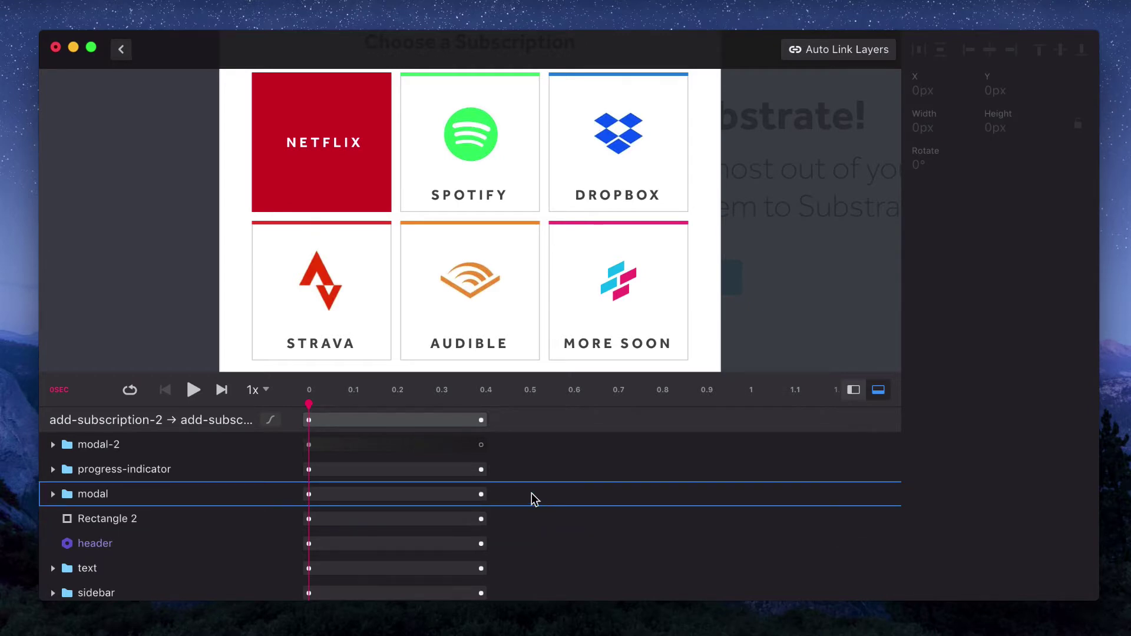
pyautogui.click(130, 392)
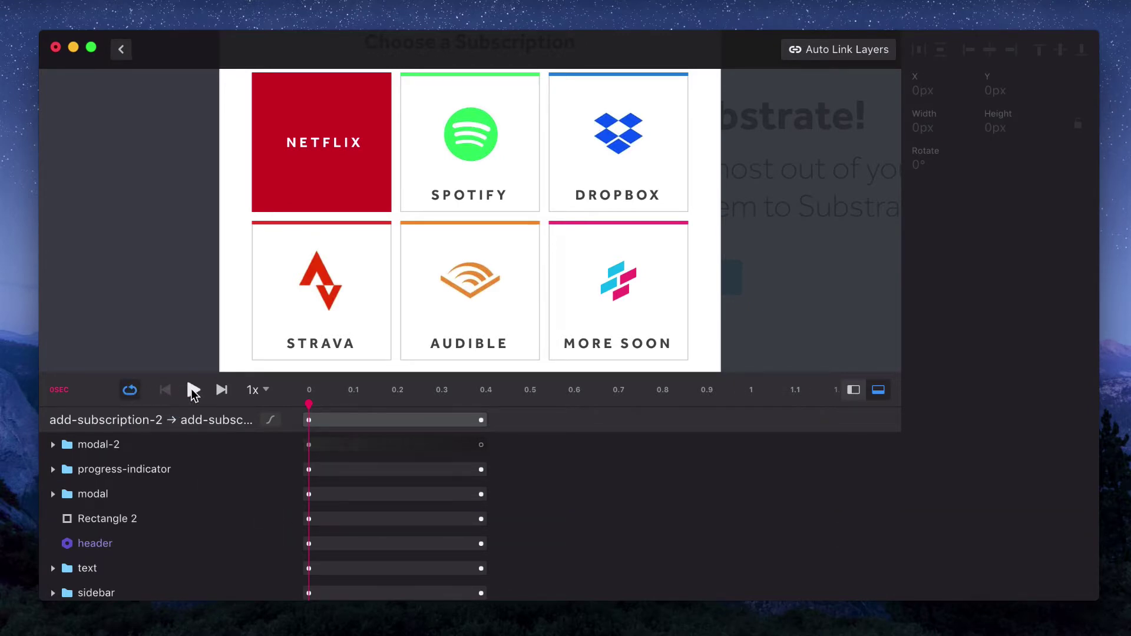
pyautogui.click(193, 390)
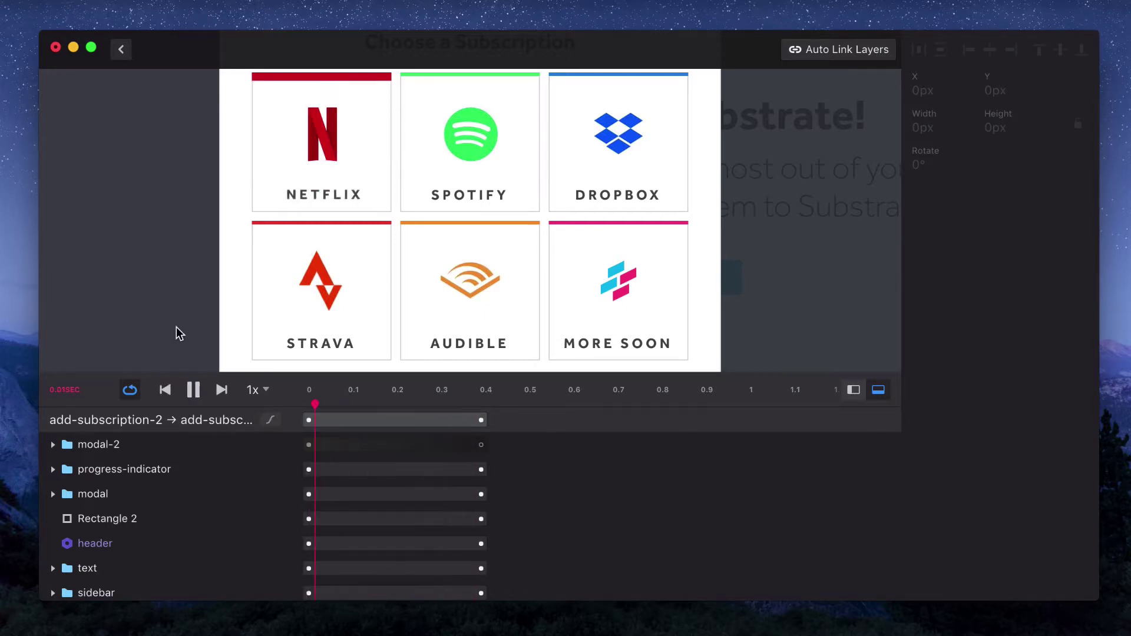
pyautogui.click(194, 392)
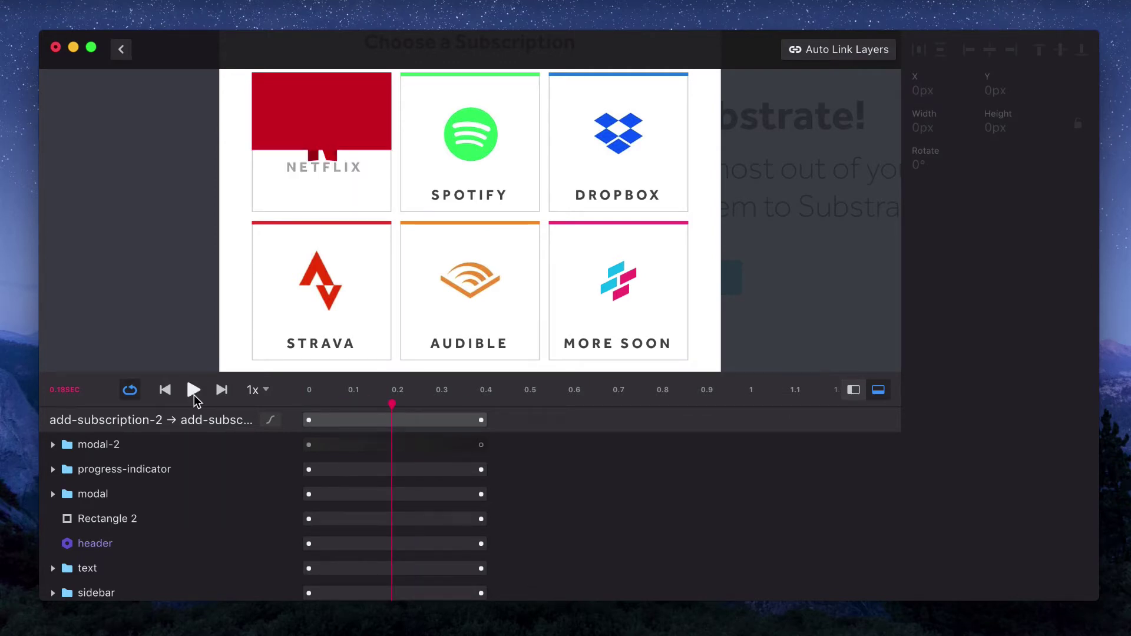
# - Replay the animation from the start at 0.2x speed and stretch the timeline ruler wider
pyautogui.click(253, 391)
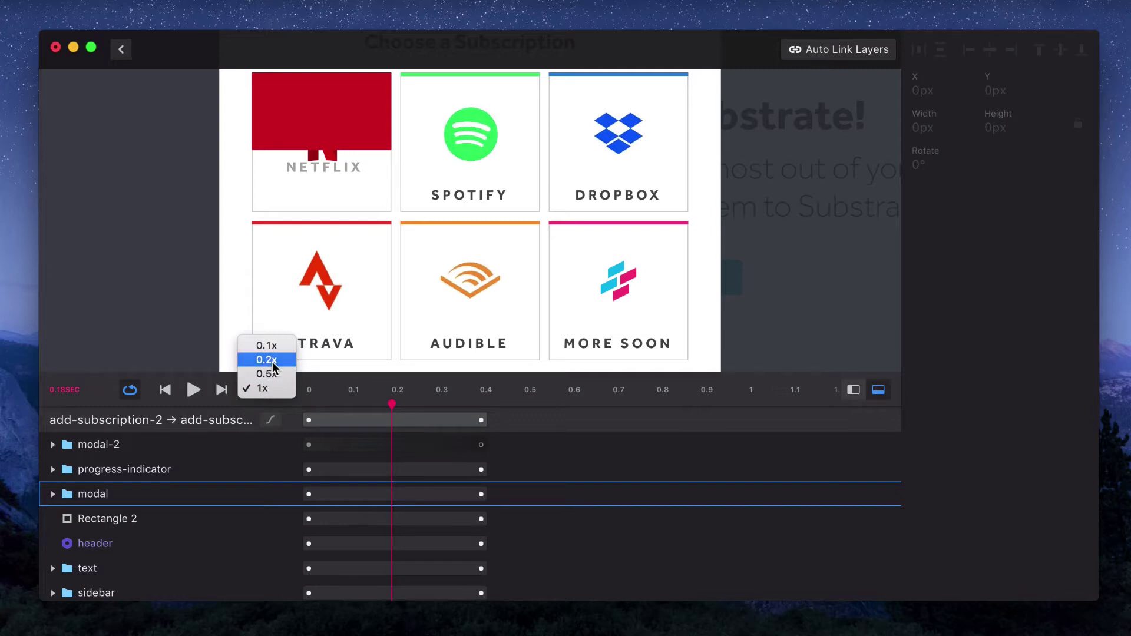
pyautogui.click(266, 360)
pyautogui.click(165, 390)
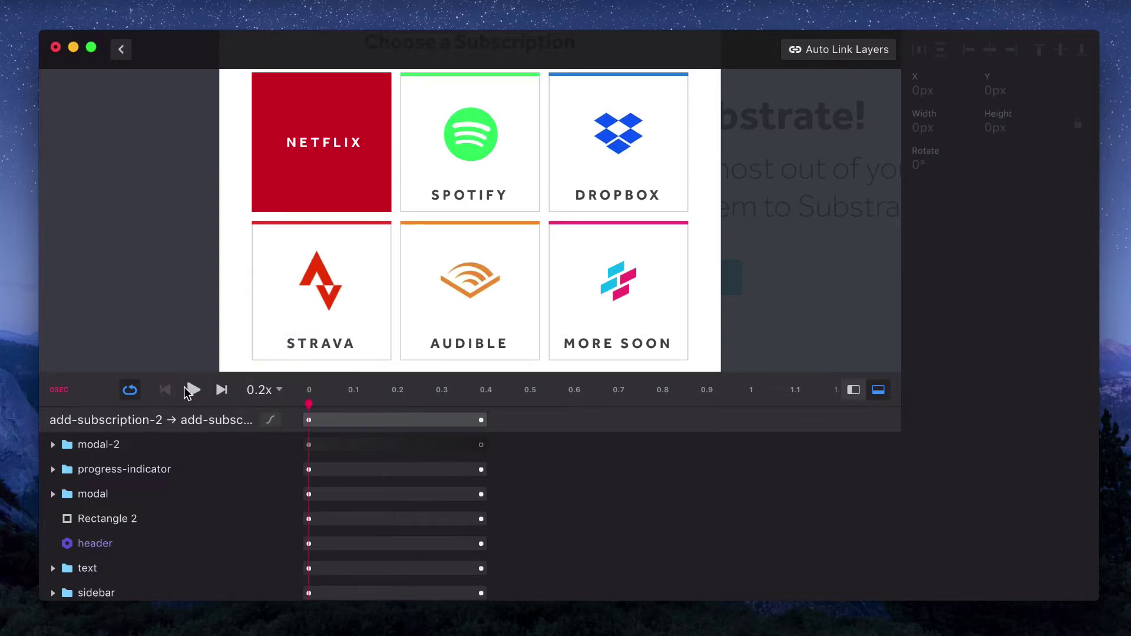
pyautogui.click(194, 395)
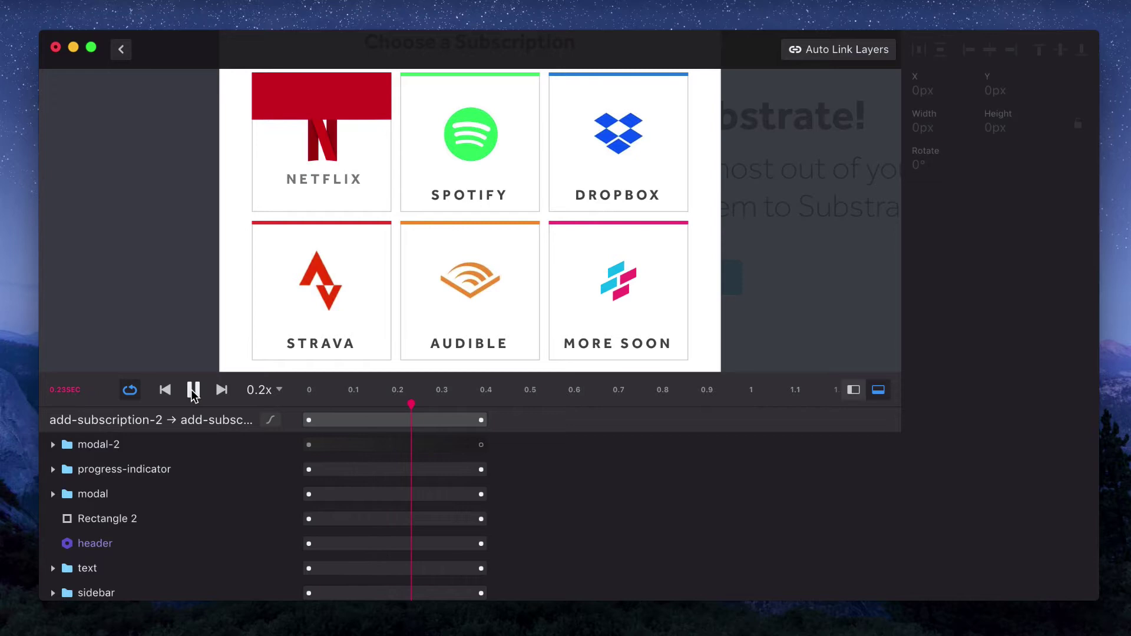
pyautogui.click(193, 390)
pyautogui.click(193, 390)
pyautogui.click(193, 390)
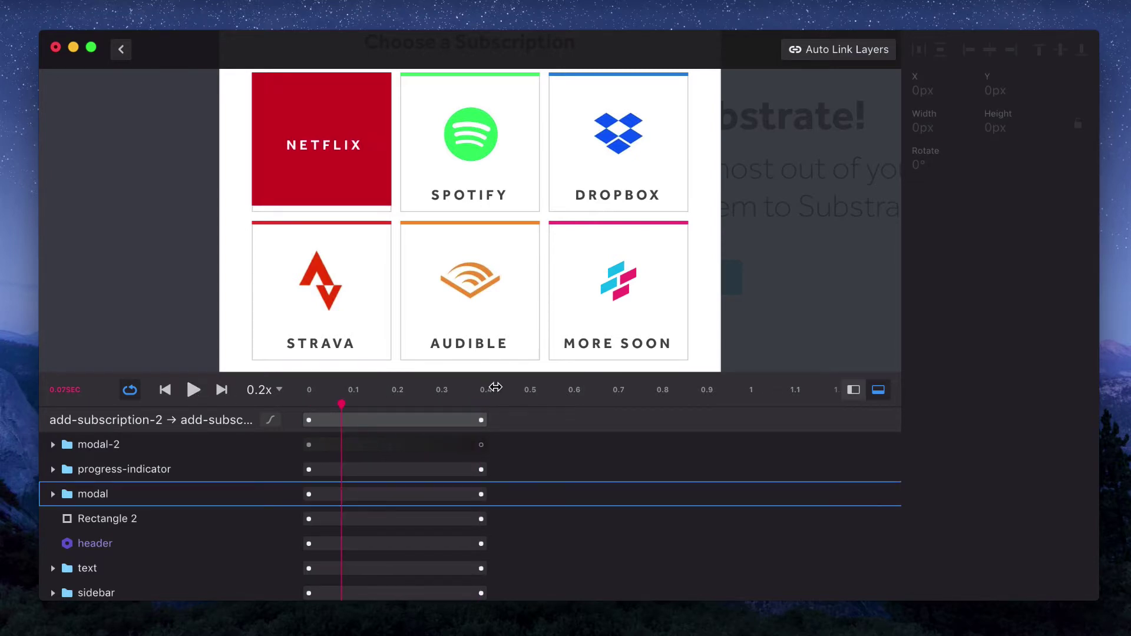
pyautogui.moveTo(562, 391); pyautogui.dragTo(602, 398)
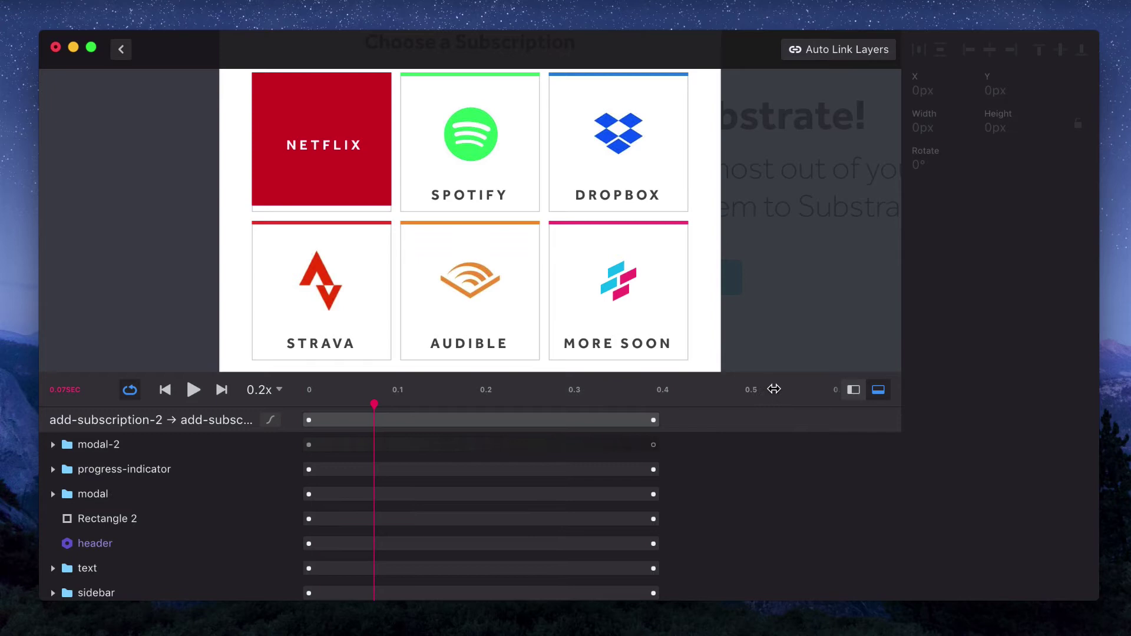
# - Place the timeline beside the preview, narrow it to show the full preview, then exit to the canvas
pyautogui.click(852, 390)
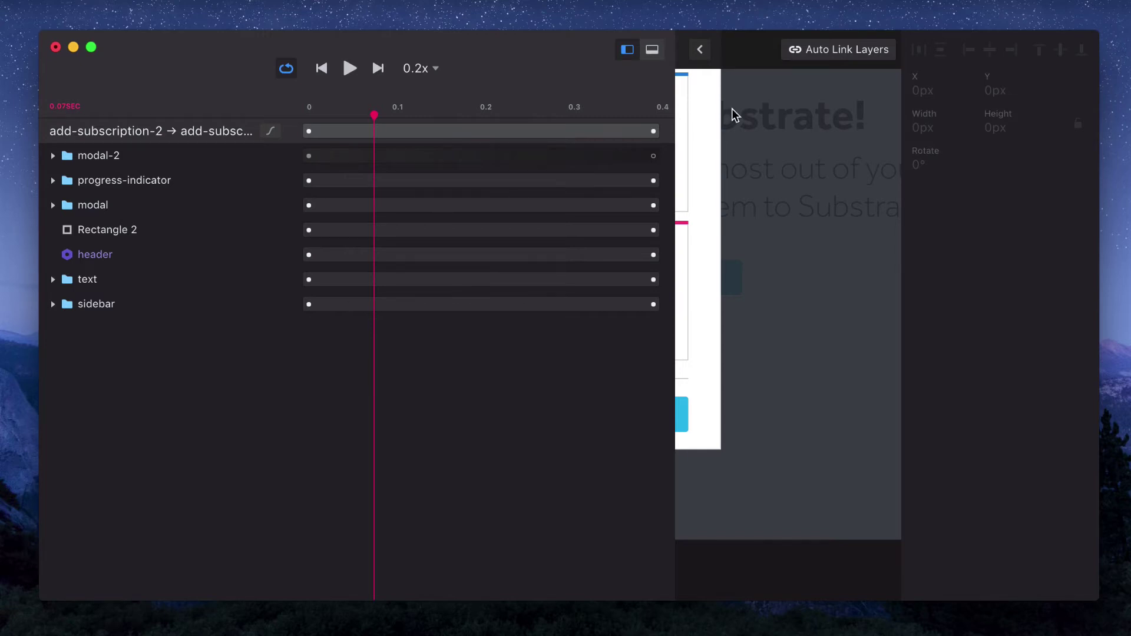
pyautogui.click(653, 50)
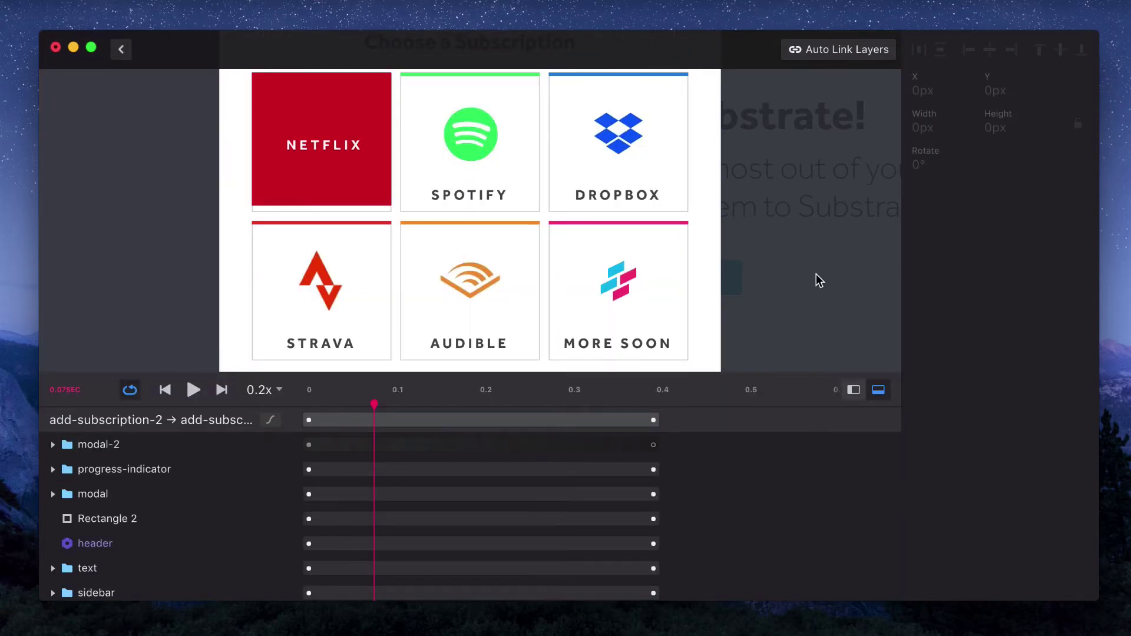
pyautogui.click(852, 390)
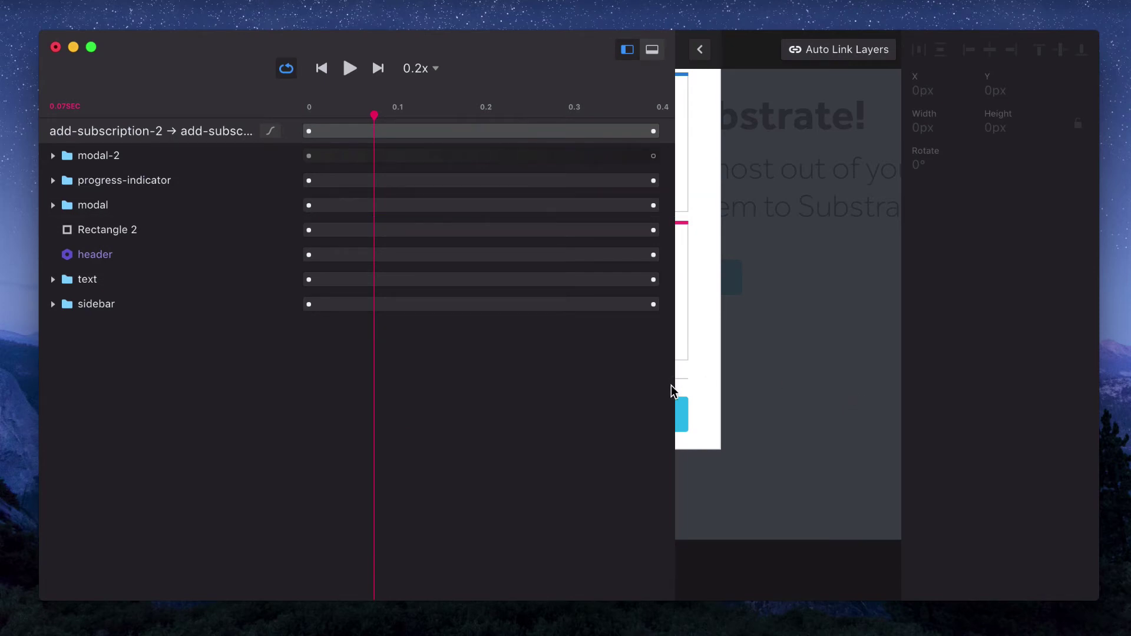
pyautogui.moveTo(670, 386); pyautogui.dragTo(291, 405)
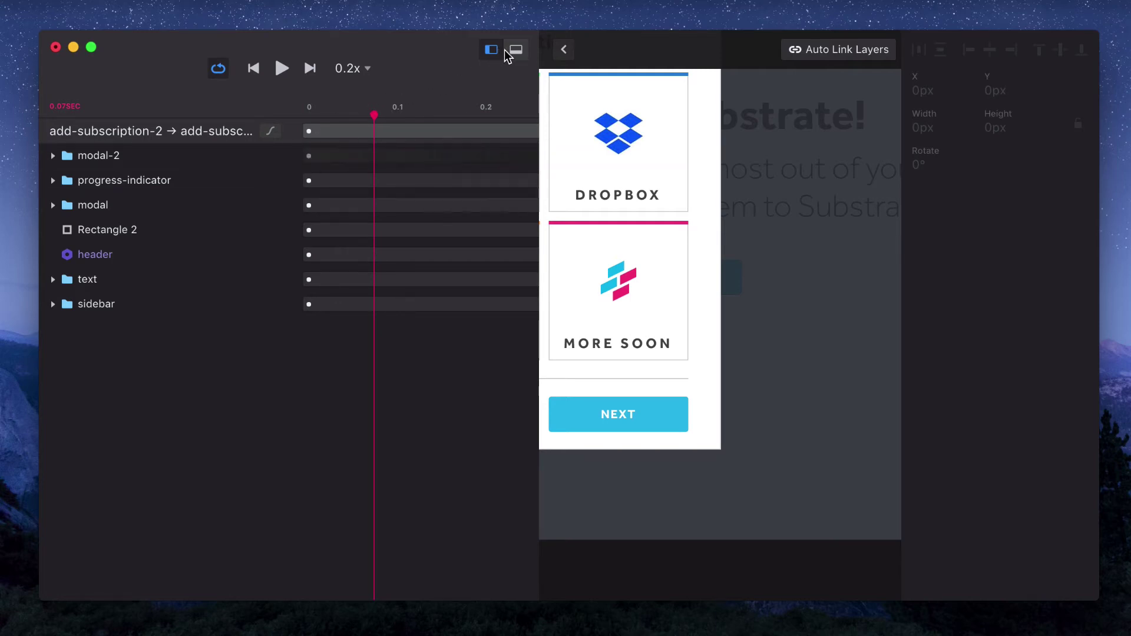
pyautogui.click(564, 50)
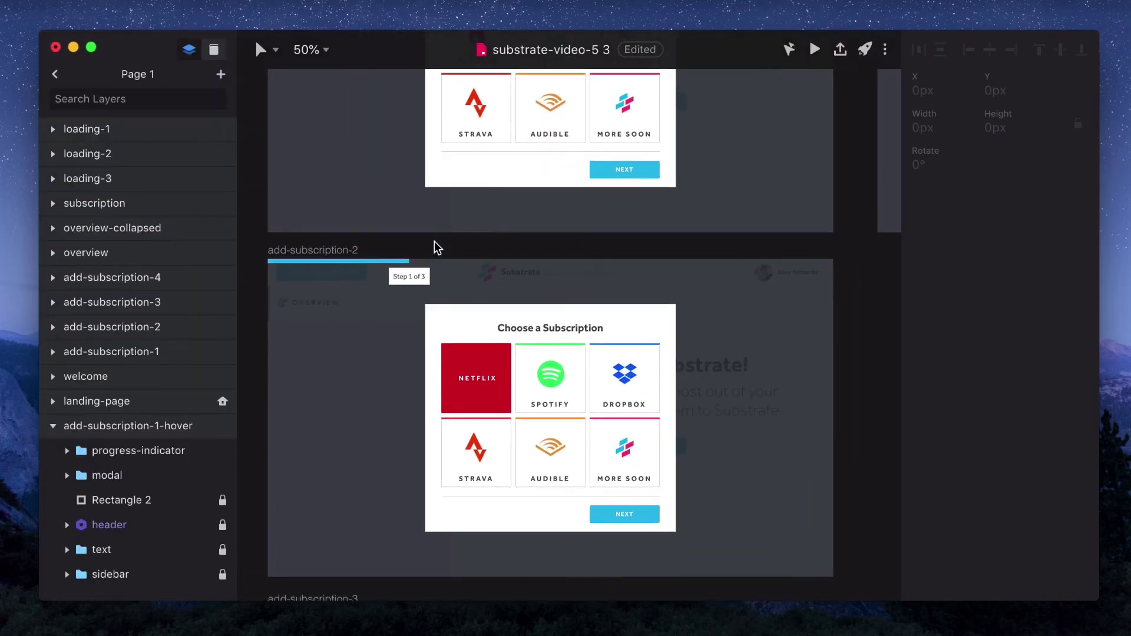
# - Zoom the canvas to 25% and start the preview from the welcome artboard
pyautogui.keyDown('alt'); pyautogui.click(435, 242); pyautogui.keyUp('alt')
pyautogui.hscroll(-5, 391, 158)
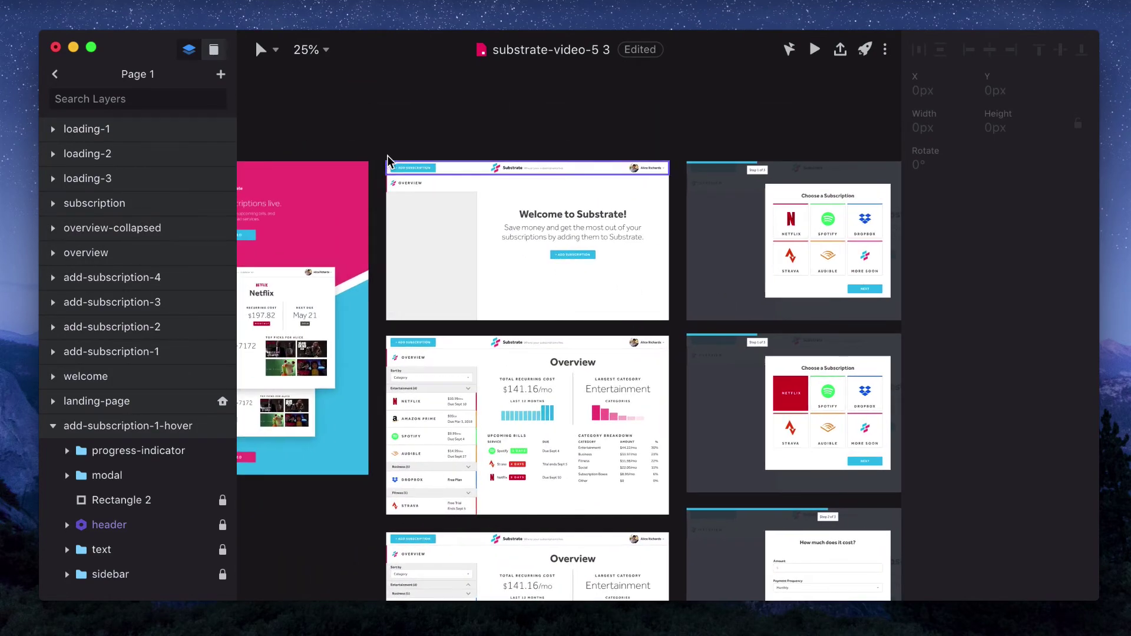
pyautogui.click(394, 158)
pyautogui.click(814, 48)
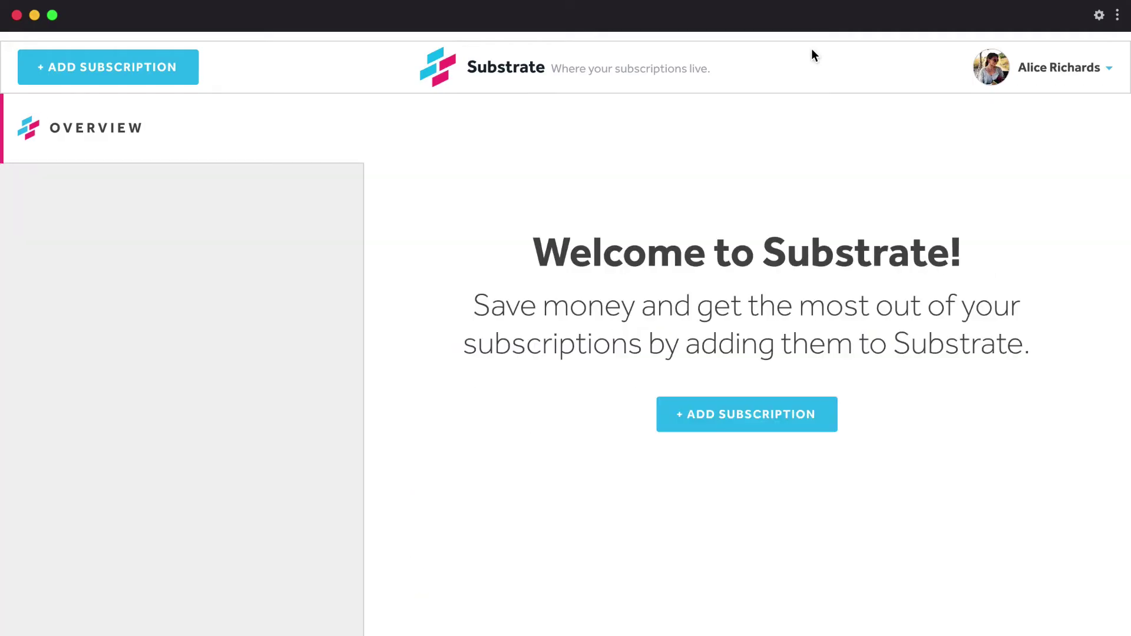
# - Add Netflix in the preview, advance through Next and Finish to Overview, then close the preview
pyautogui.click(797, 404)
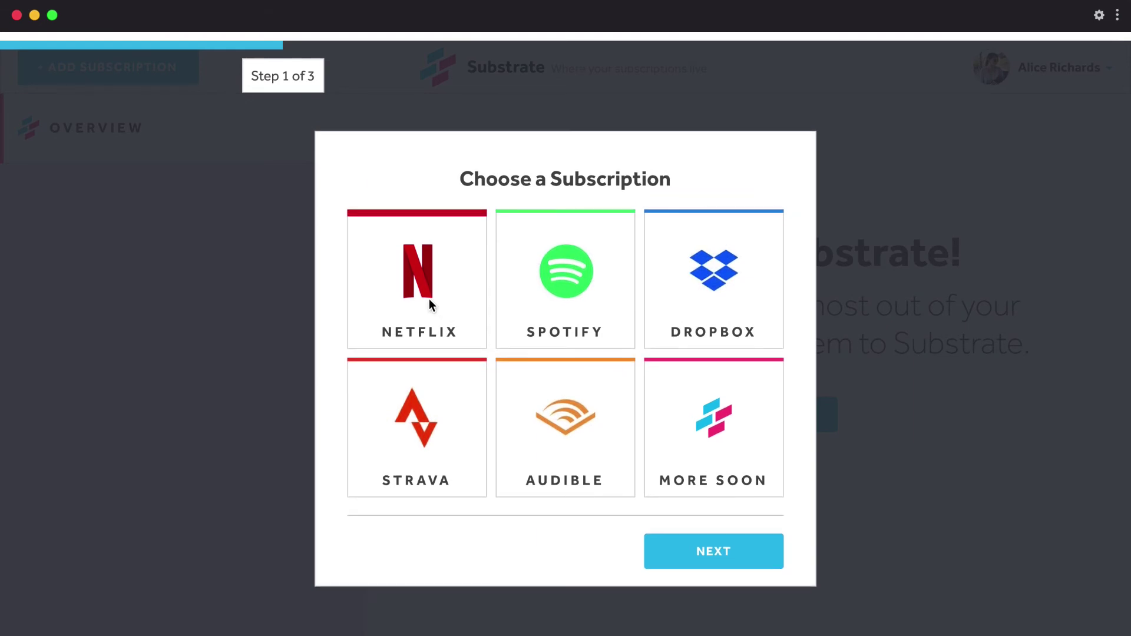
pyautogui.click(429, 298)
pyautogui.click(429, 298)
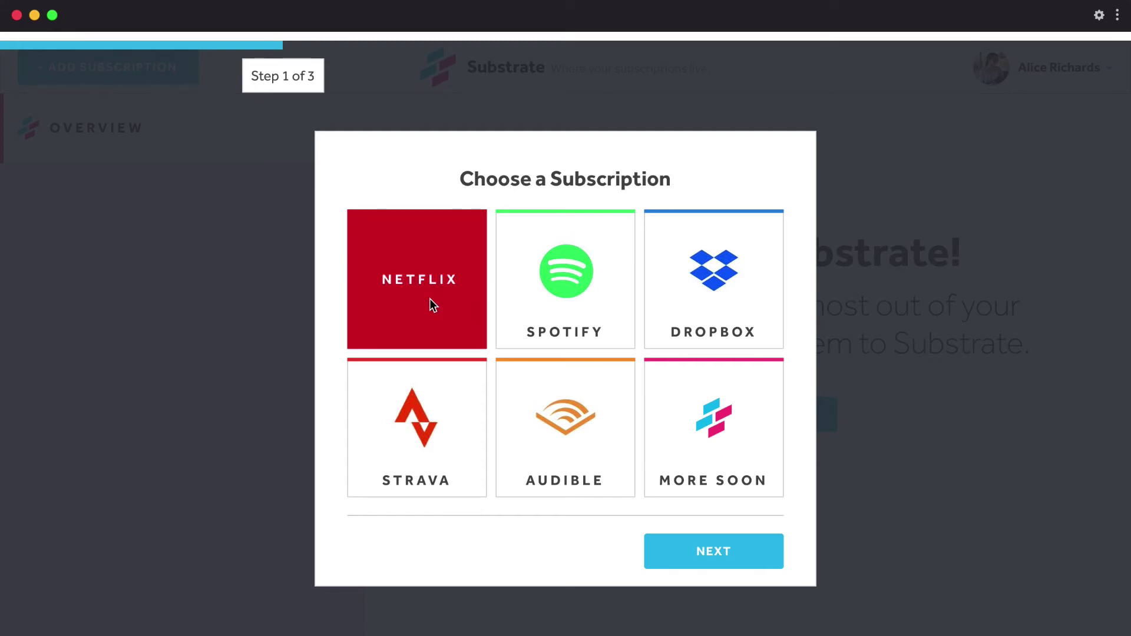
pyautogui.click(752, 548)
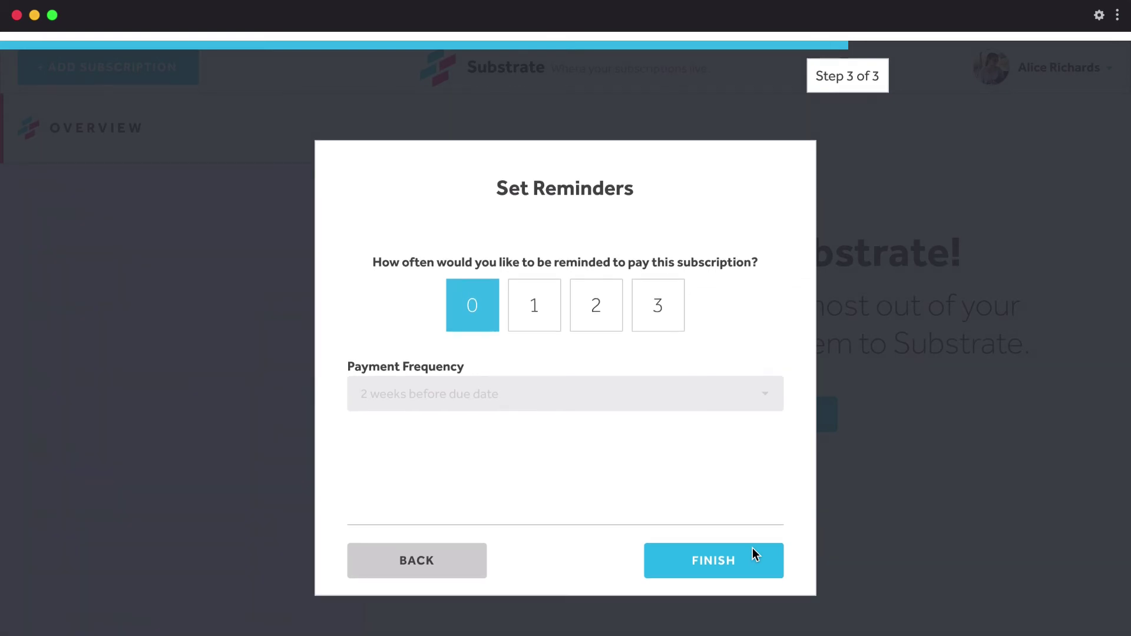
pyautogui.click(752, 548)
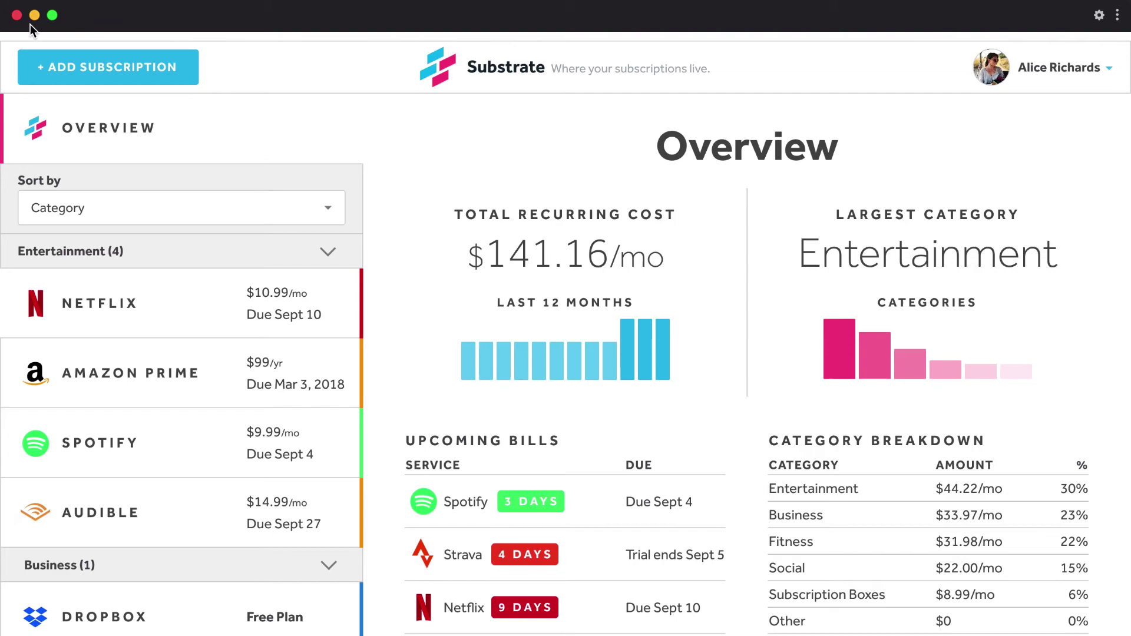
pyautogui.click(17, 14)
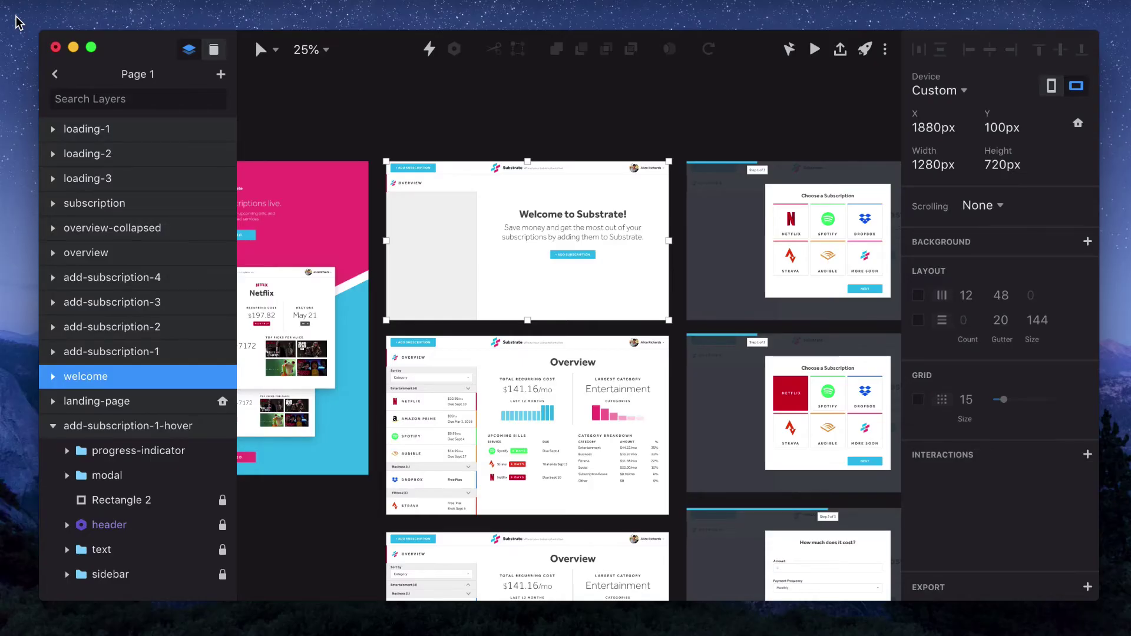
# - Preview again from the welcome artboard and open the Choose a Subscription modal
pyautogui.click(459, 131)
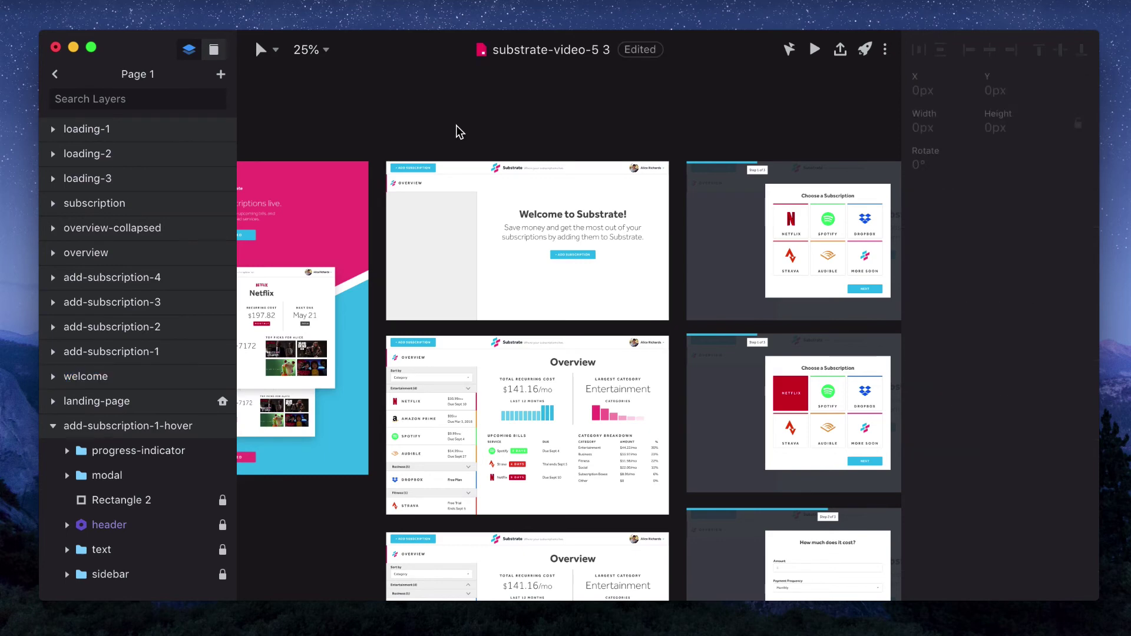
pyautogui.scroll(-2, 458, 130)
pyautogui.hscroll(1, 459, 131)
pyautogui.scroll(-5, 459, 131)
pyautogui.hscroll(2, 459, 131)
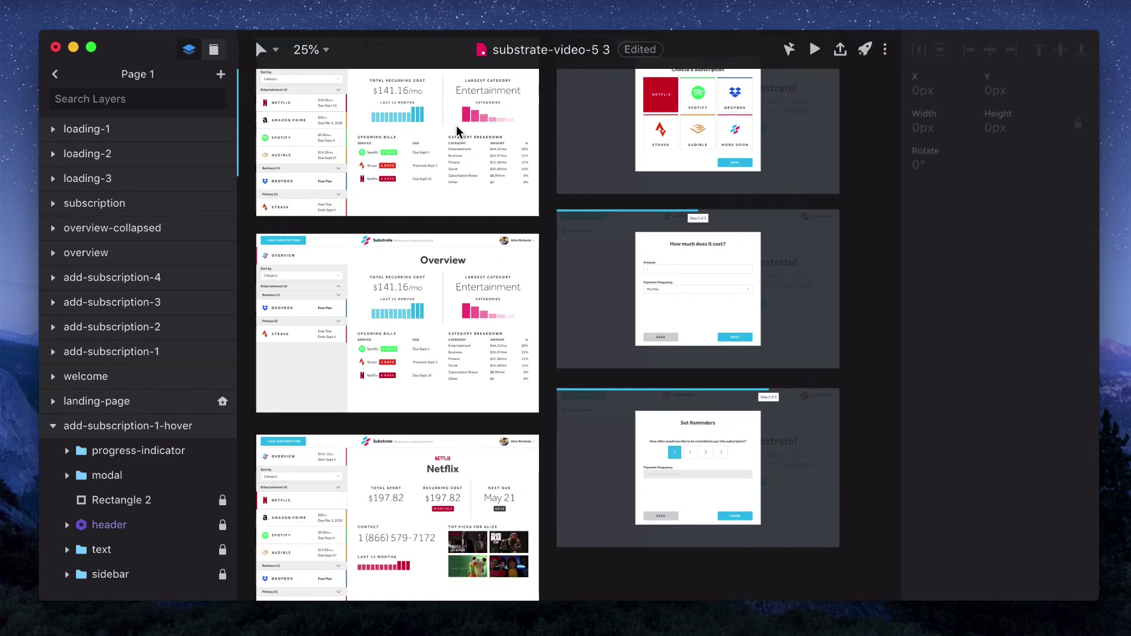
pyautogui.scroll(8, 459, 132)
pyautogui.hscroll(-3, 460, 132)
pyautogui.click(440, 173)
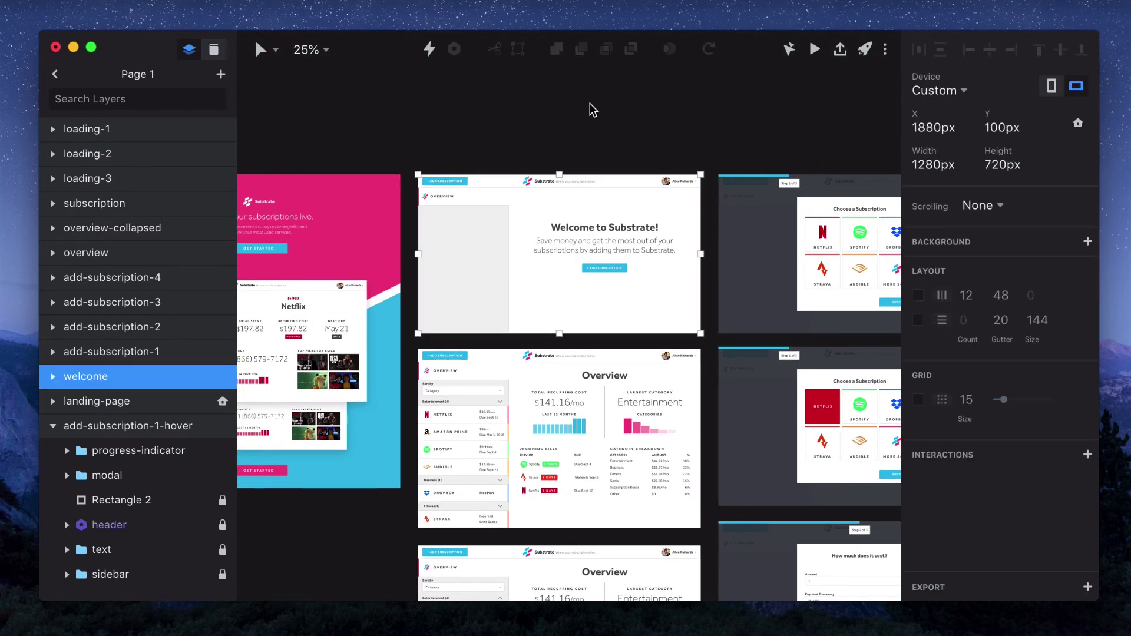
pyautogui.click(814, 51)
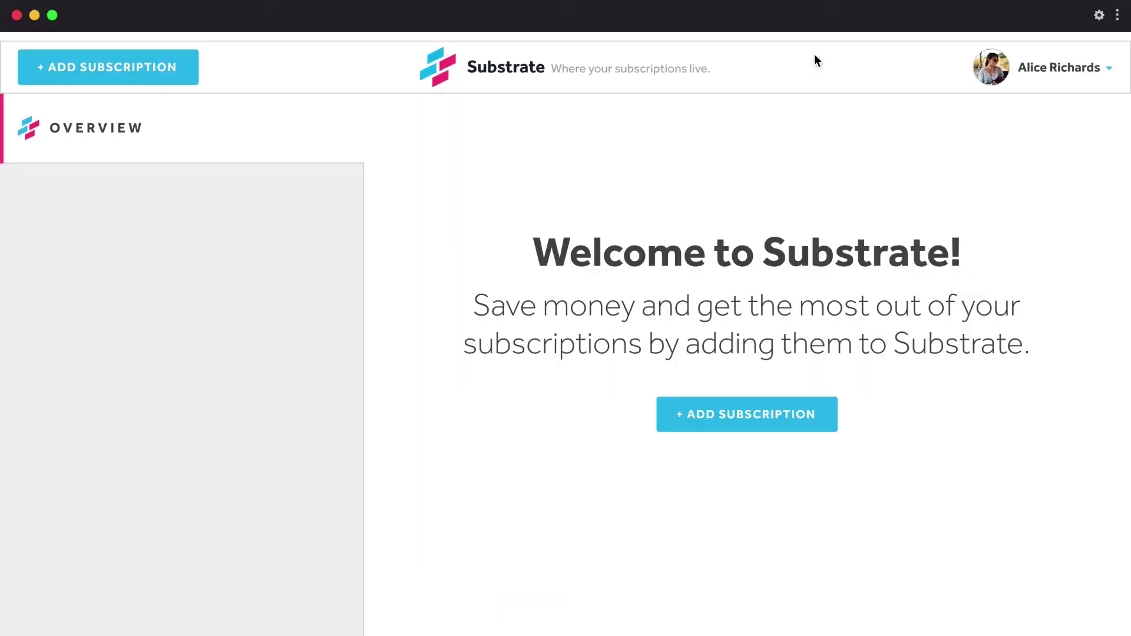
pyautogui.click(821, 415)
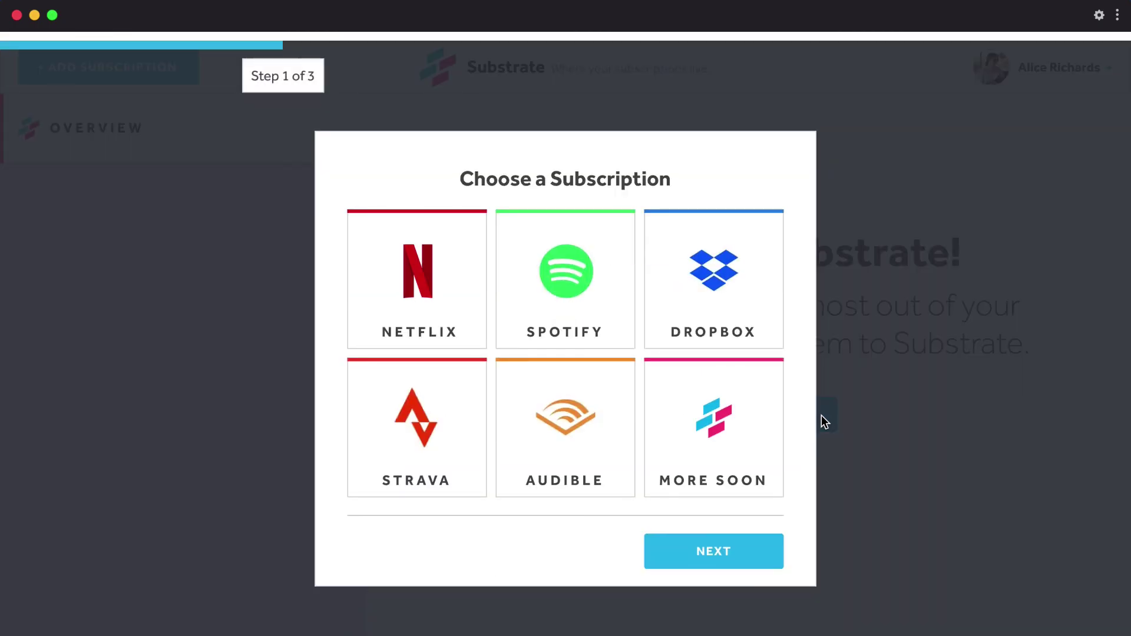
# - Close the preview, deselect the welcome artboard, and scroll back over the artboards
pyautogui.click(17, 16)
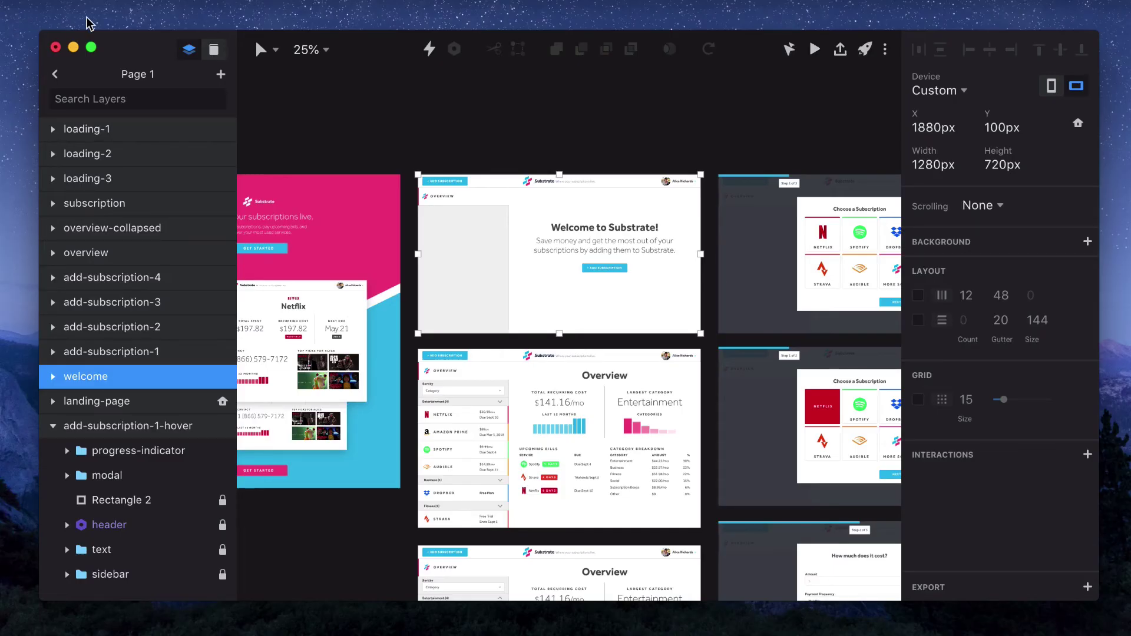
pyautogui.click(442, 135)
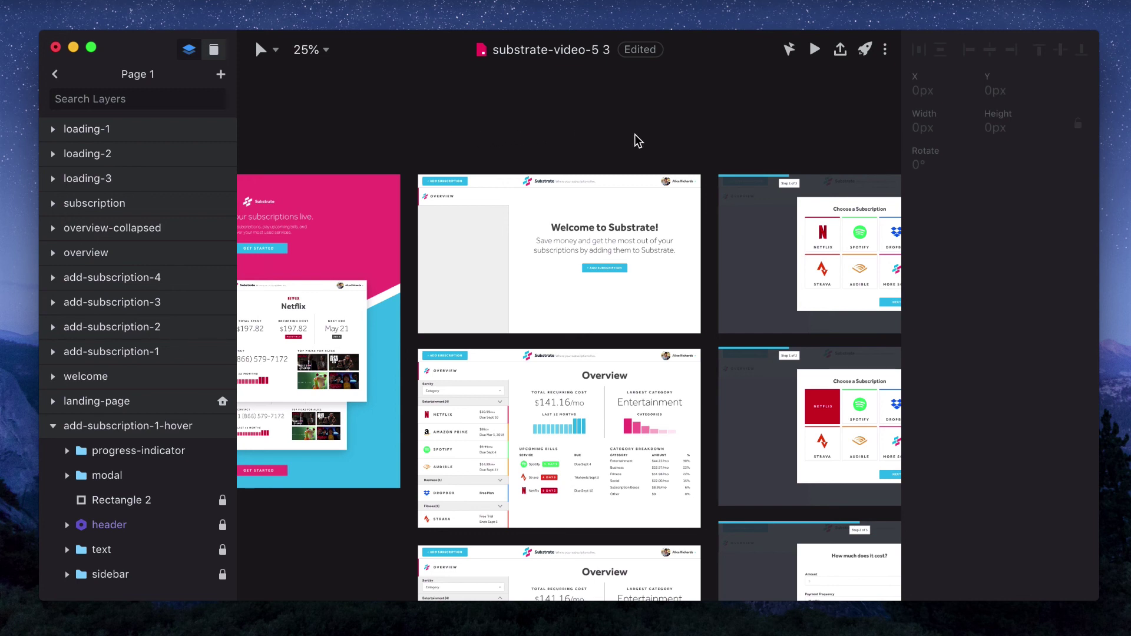
pyautogui.scroll(-6, 636, 143)
pyautogui.hscroll(5, 636, 143)
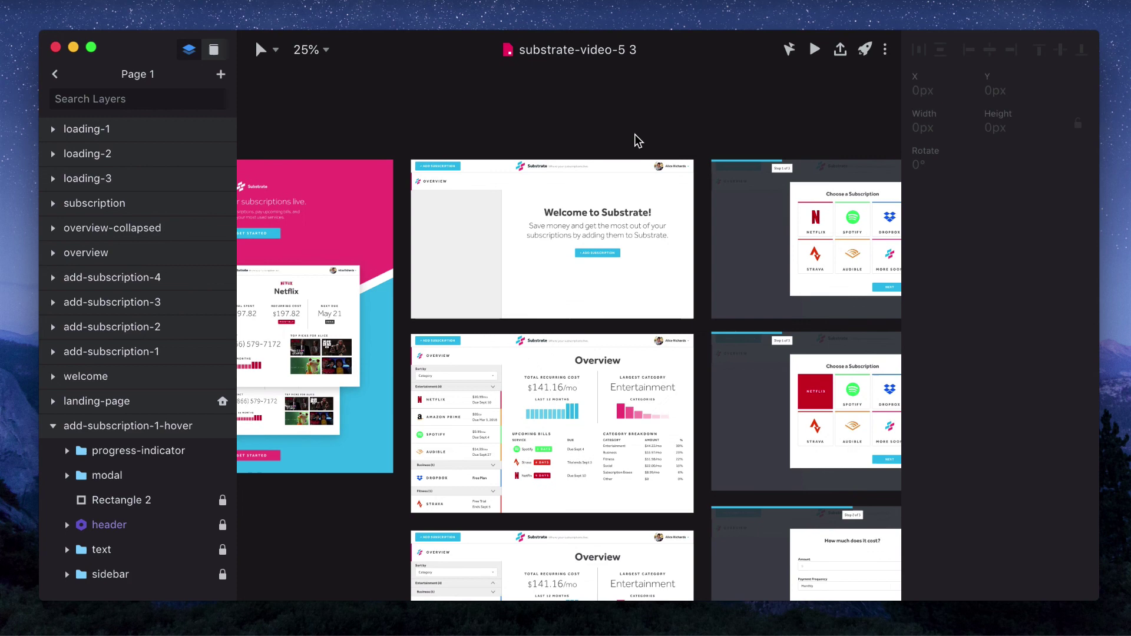